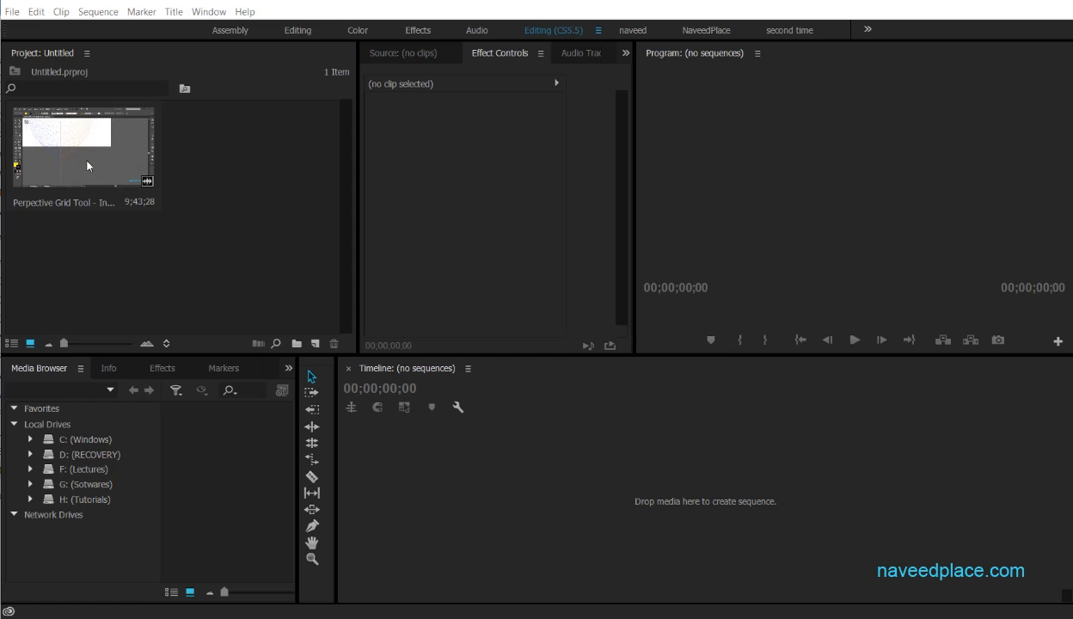
# Create a sequence from the Perpective Grid Tool clip and enlarge the Effect Controls panel for it.
pyautogui.moveTo(74, 152); pyautogui.dragTo(413, 460)
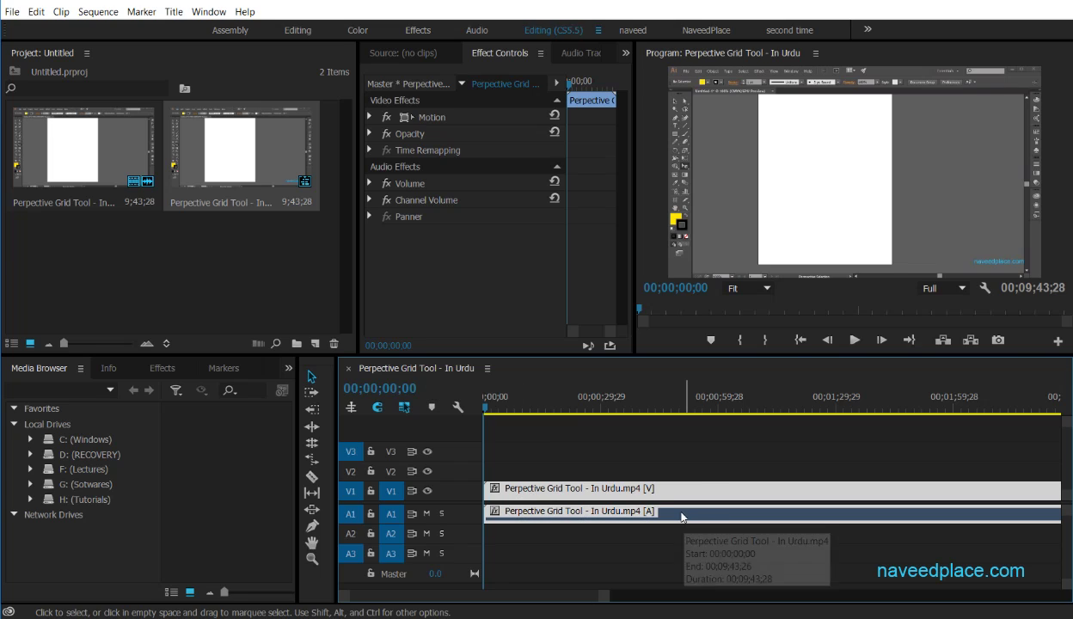
pyautogui.moveTo(460, 353); pyautogui.dragTo(470, 532)
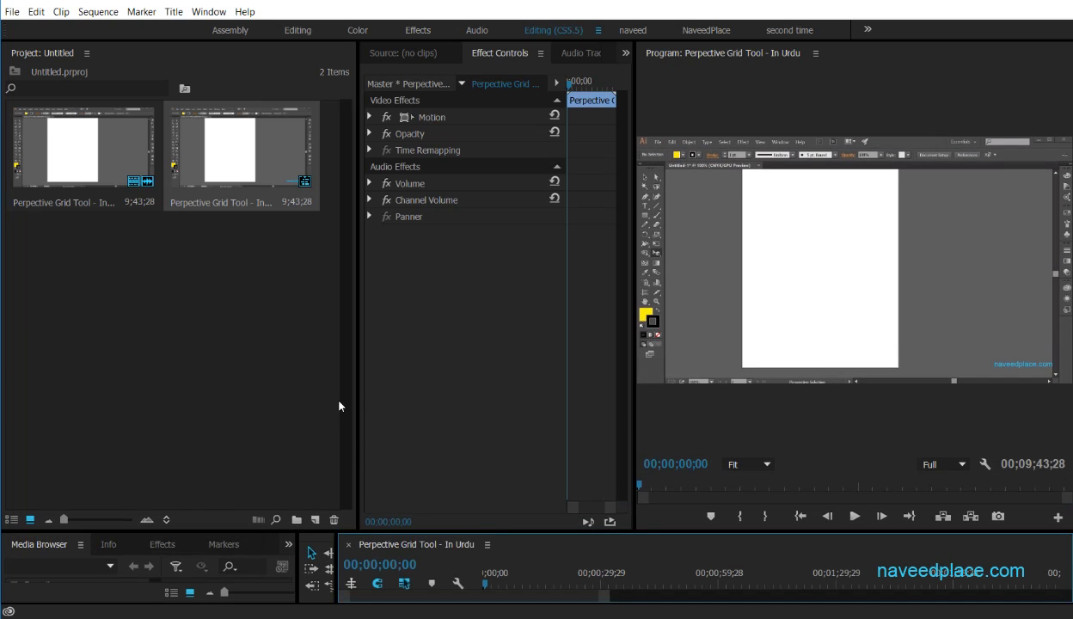
pyautogui.moveTo(356, 392); pyautogui.dragTo(25, 382)
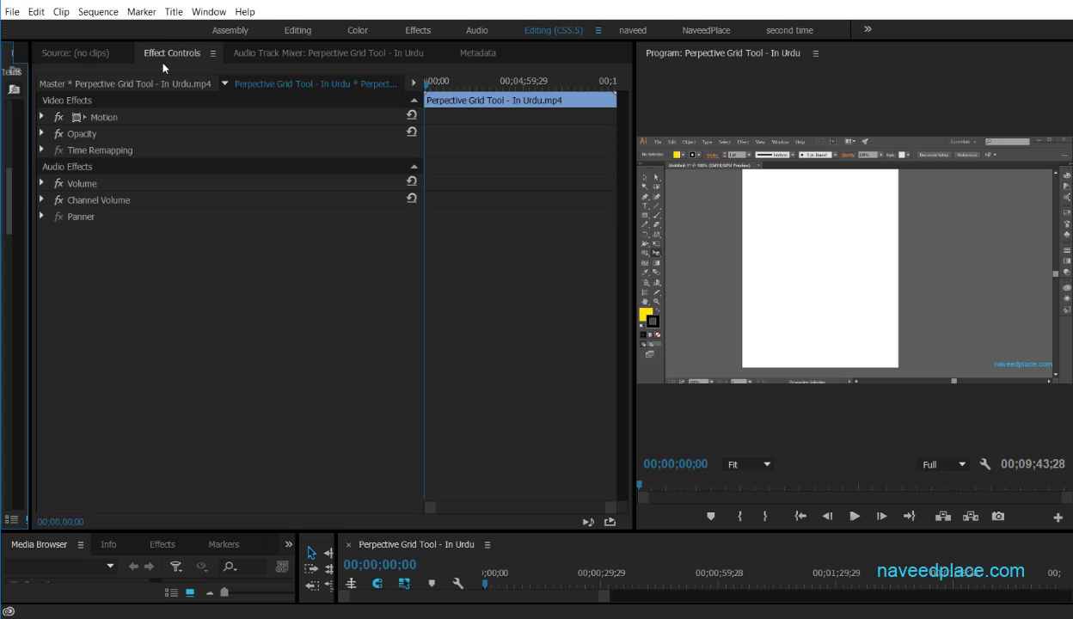
pyautogui.click(208, 11)
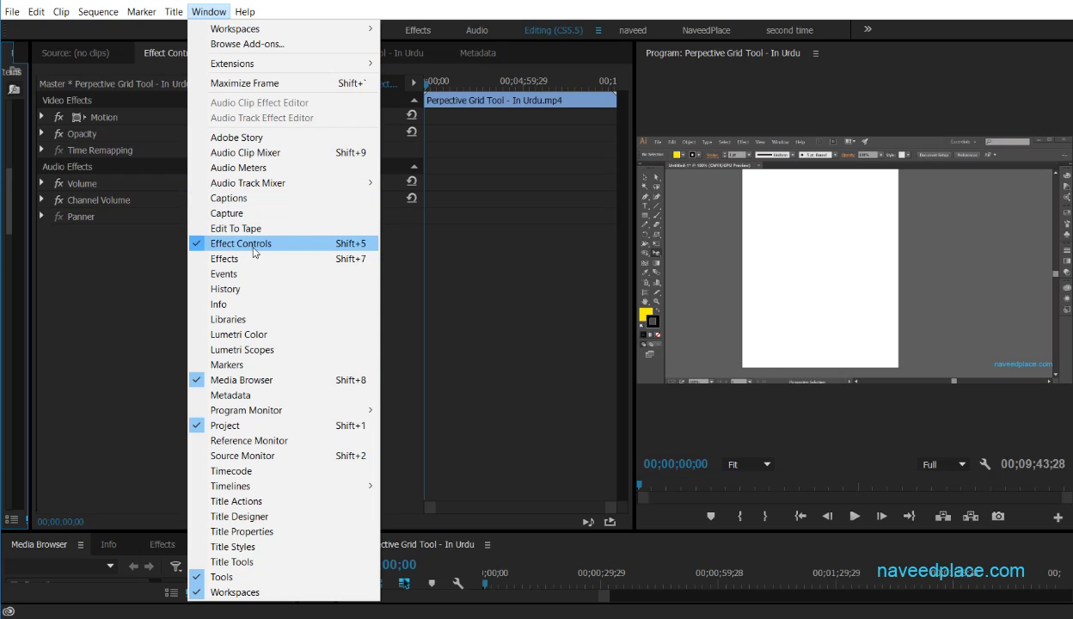
pyautogui.click(304, 246)
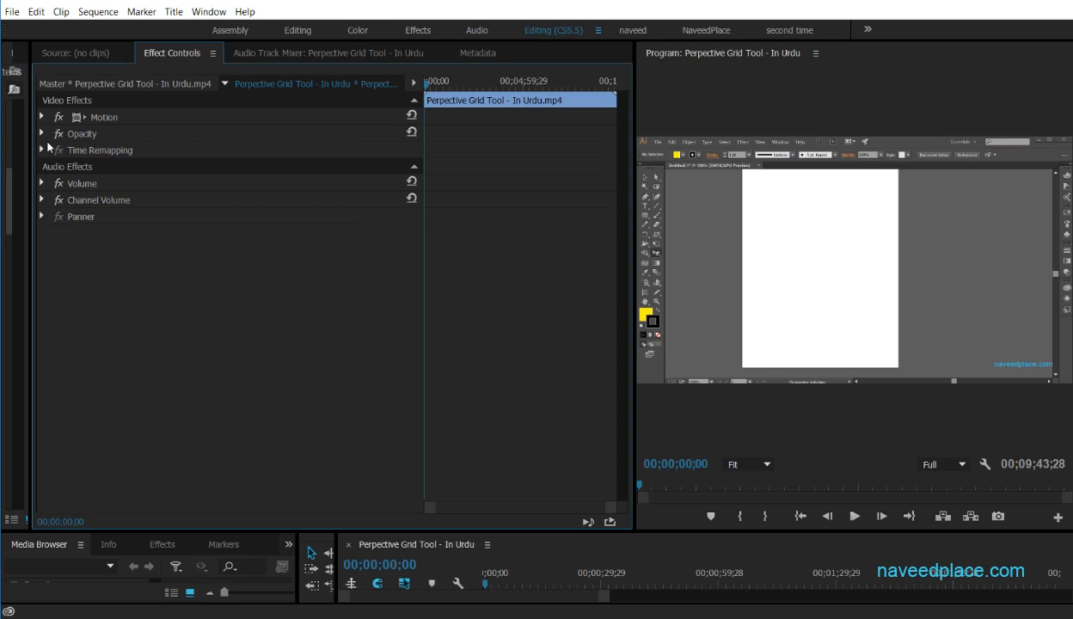
pyautogui.hotkey('ctrl', 's')
# Add an ellipse mask to the clip's opacity and reposition it over the upper-left part of the white page.
pyautogui.click(41, 134)
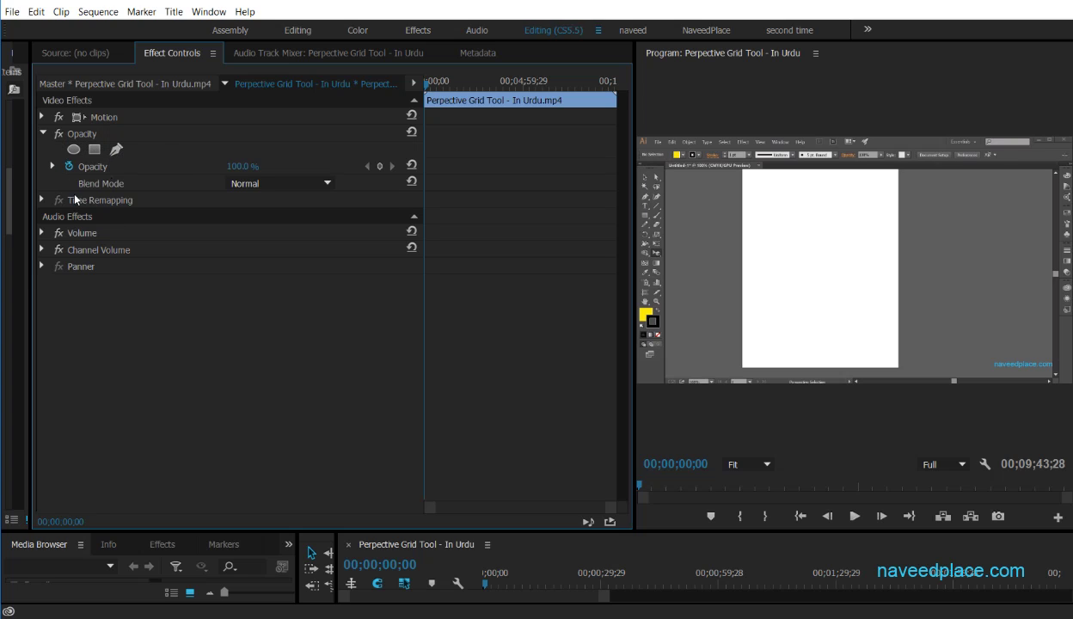
pyautogui.click(74, 149)
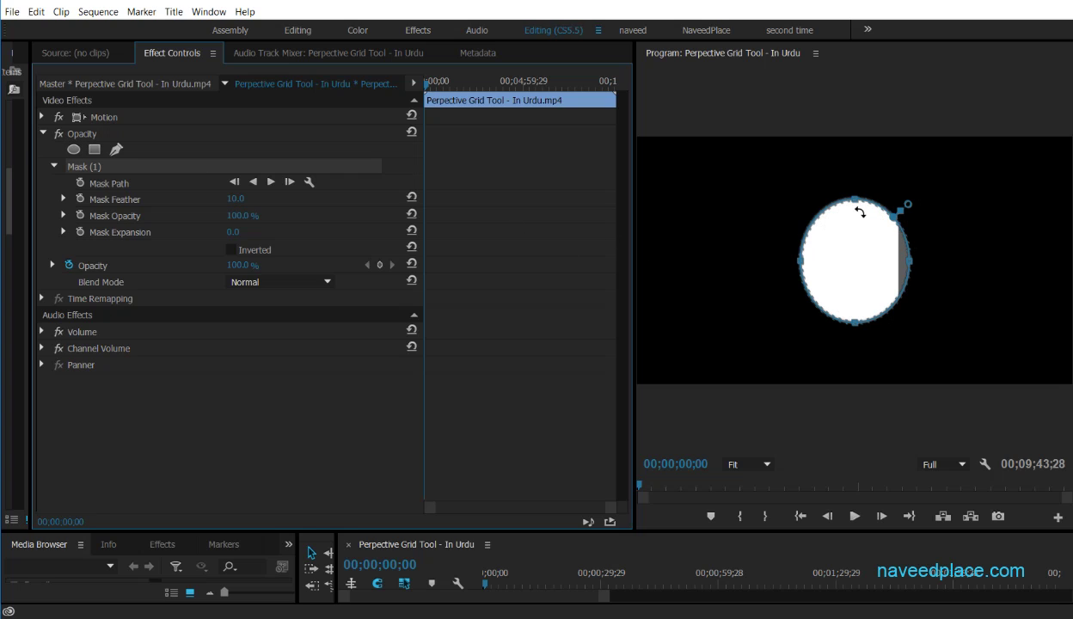
pyautogui.moveTo(838, 249); pyautogui.dragTo(628, 172)
pyautogui.moveTo(725, 184); pyautogui.dragTo(685, 323)
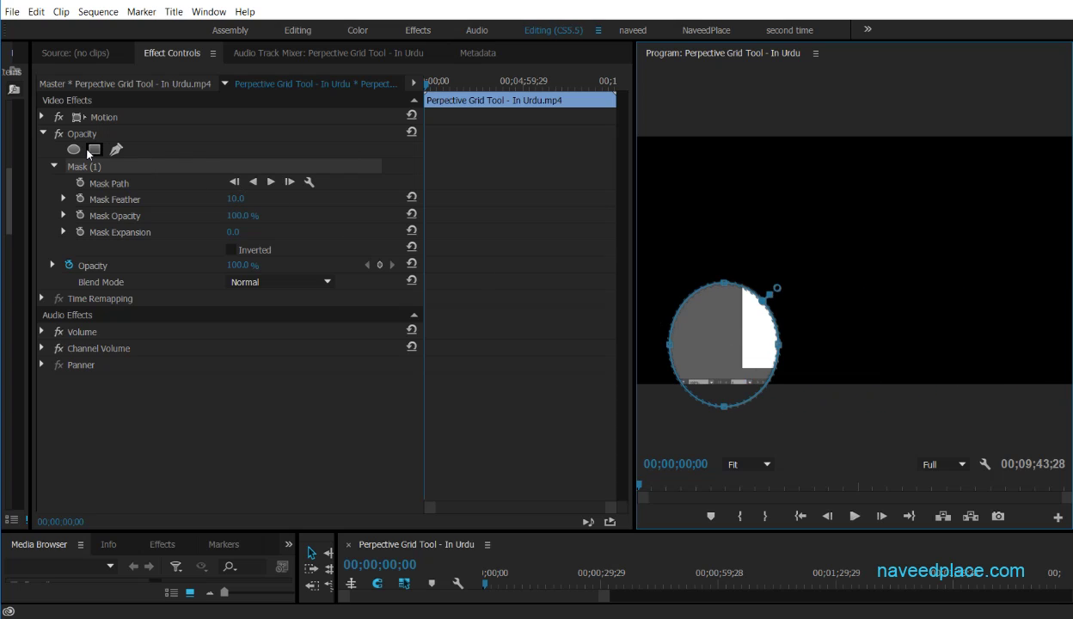
pyautogui.moveTo(747, 361); pyautogui.dragTo(754, 249)
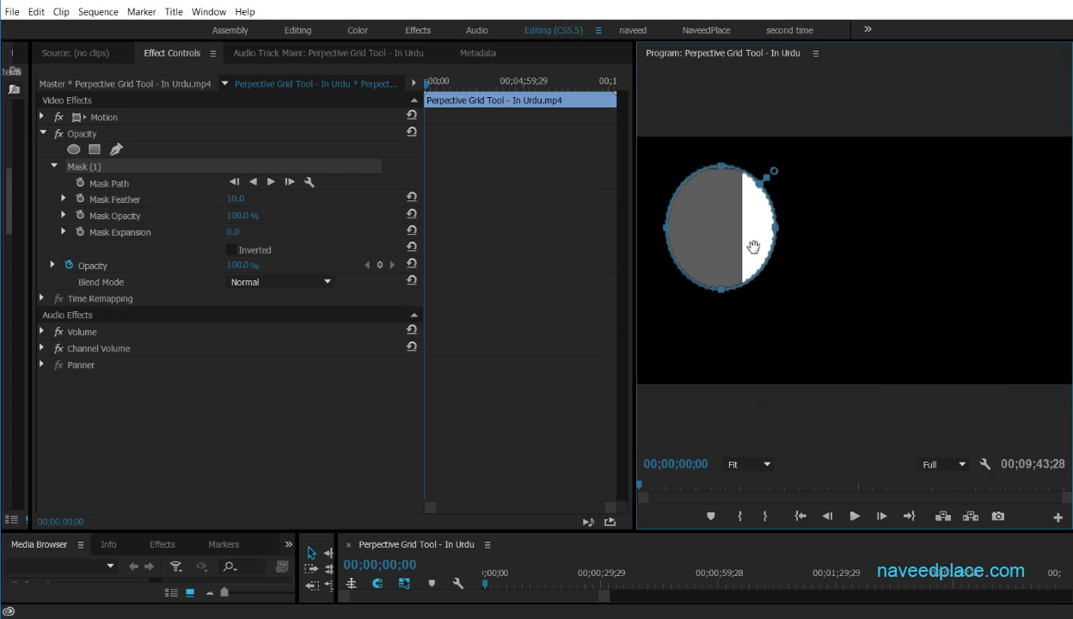
pyautogui.hotkey('ctrl', 's')
pyautogui.moveTo(730, 220); pyautogui.dragTo(756, 166)
pyautogui.moveTo(829, 166); pyautogui.dragTo(751, 232)
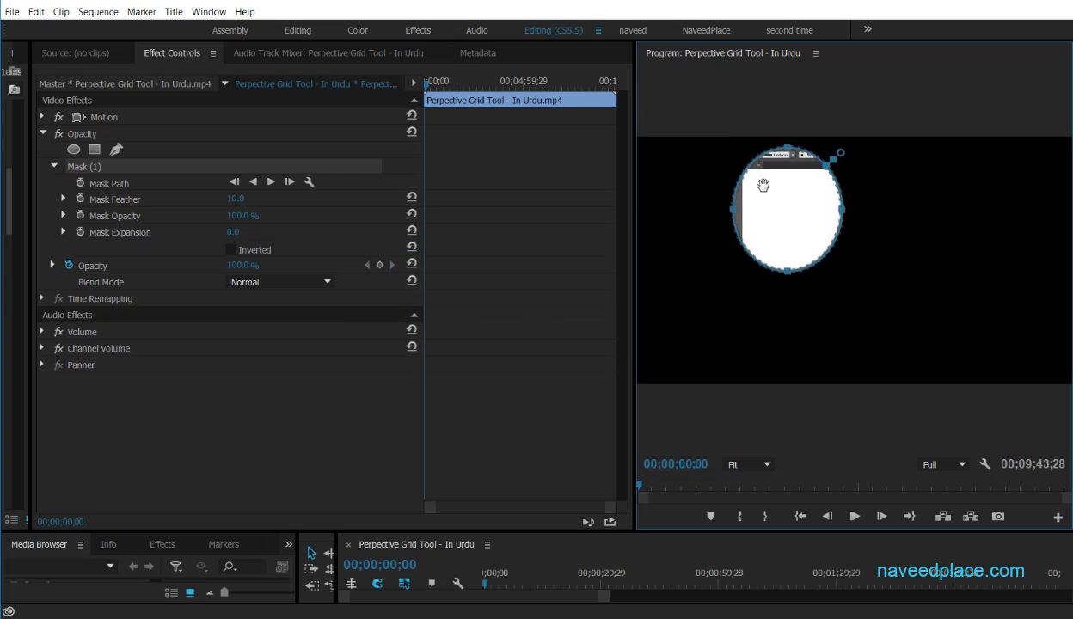
# Try a rectangular opacity mask as a second mask and delete it.
pyautogui.click(94, 149)
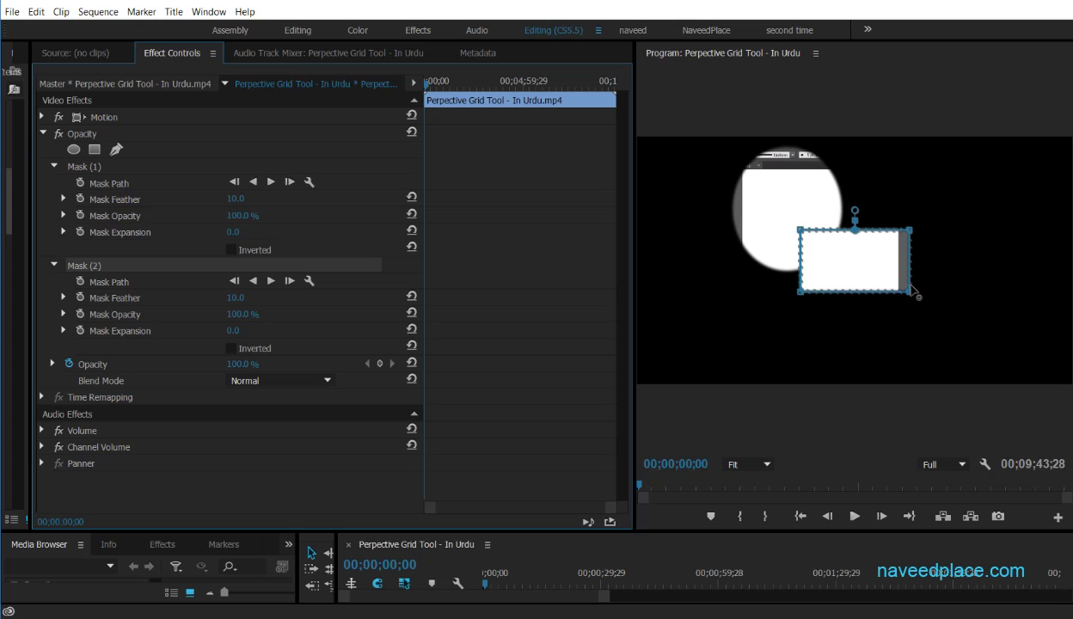
pyautogui.press('Delete')
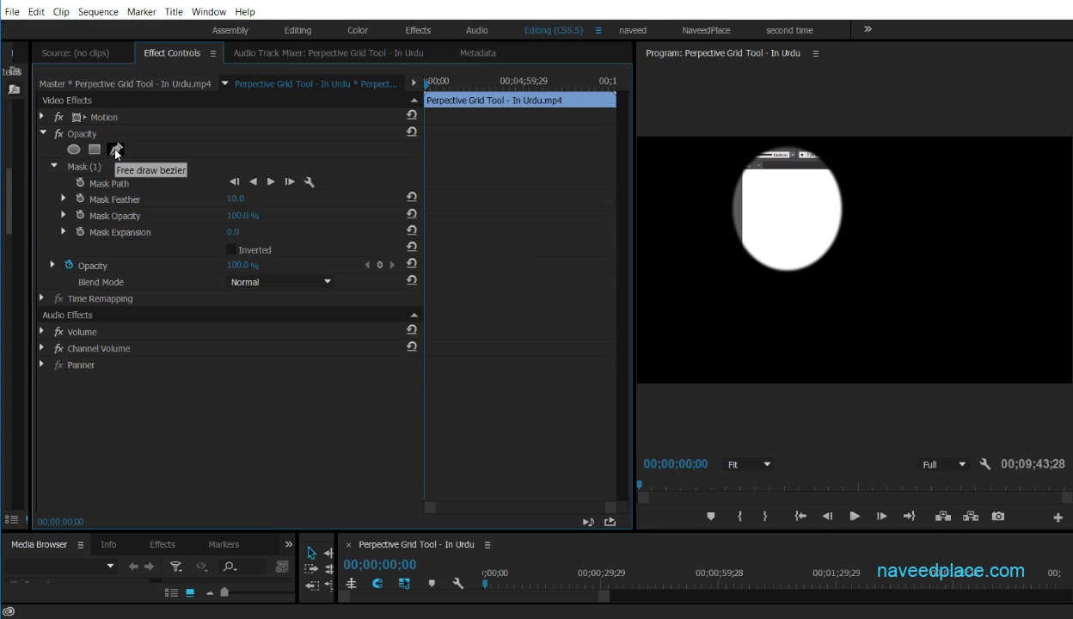
# Draw a closed free-form bezier opacity mask with about a dozen points across the middle of the frame.
pyautogui.click(113, 152)
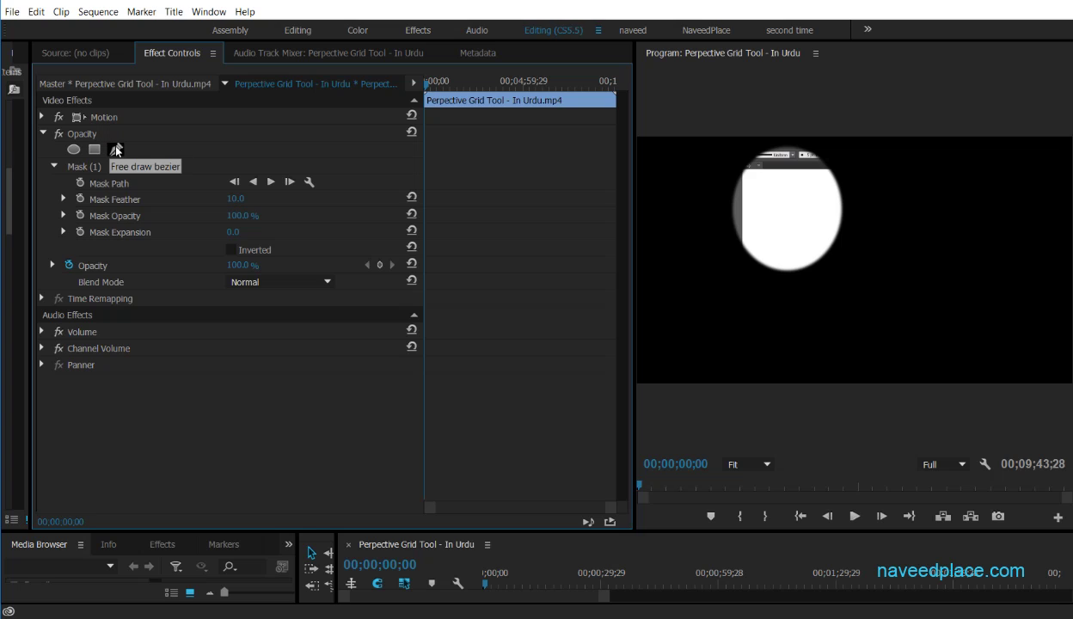
pyautogui.click(115, 150)
pyautogui.click(668, 256)
pyautogui.click(815, 248)
pyautogui.click(952, 236)
pyautogui.click(1020, 251)
pyautogui.click(1020, 311)
pyautogui.click(987, 333)
pyautogui.click(941, 327)
pyautogui.click(914, 281)
pyautogui.click(860, 275)
pyautogui.click(833, 287)
pyautogui.click(797, 294)
pyautogui.moveTo(765, 295); pyautogui.dragTo(740, 281)
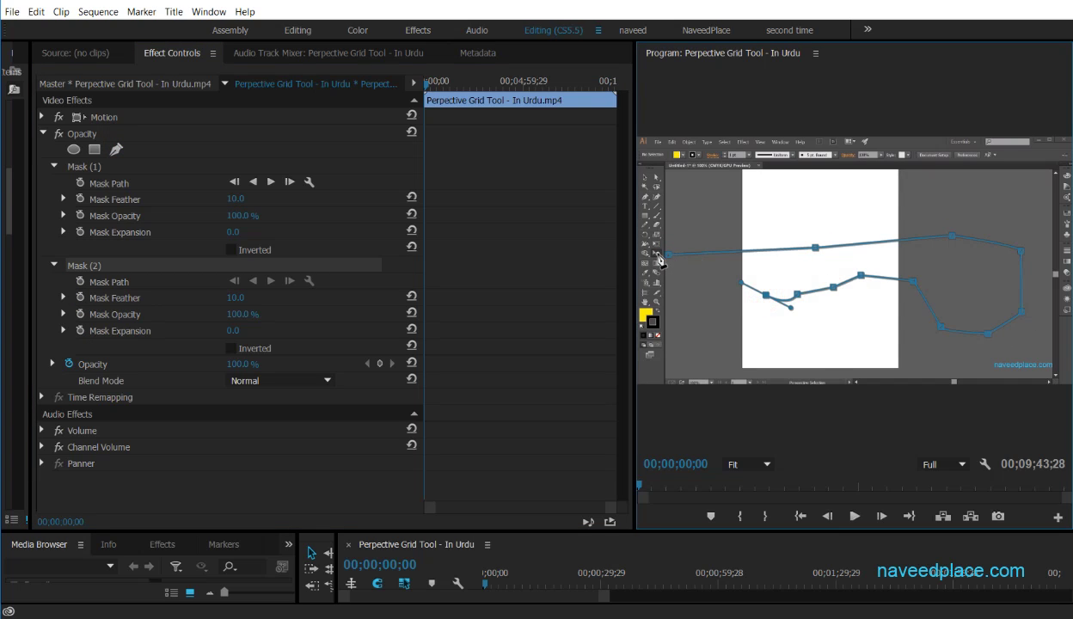
pyautogui.click(668, 255)
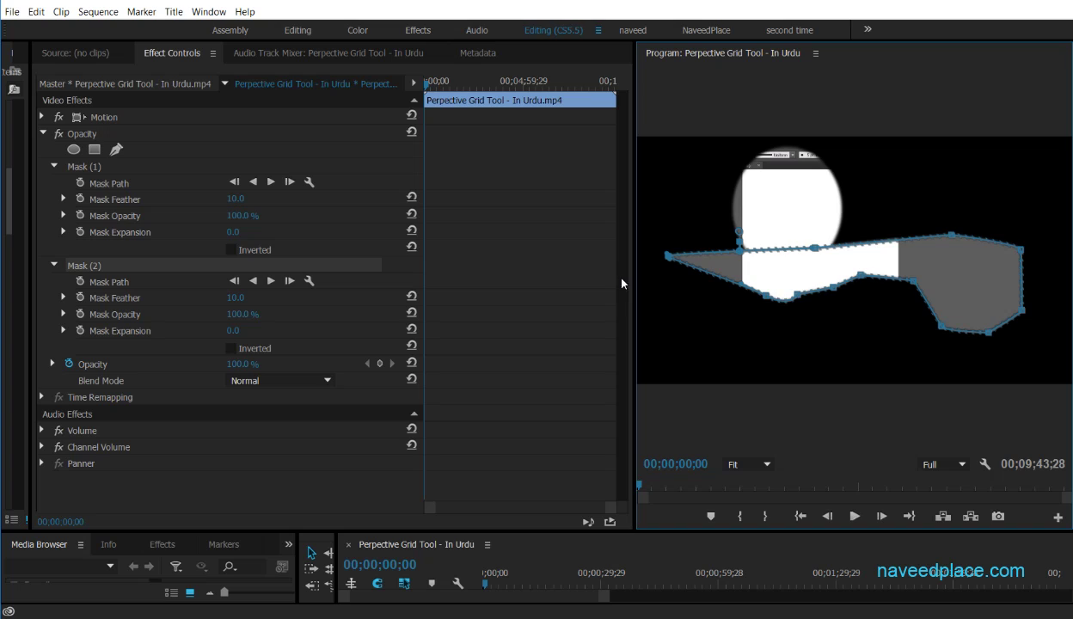
# Undo the last free-form path points and delete the second opacity mask.
pyautogui.hotkey('ctrl', 'z')
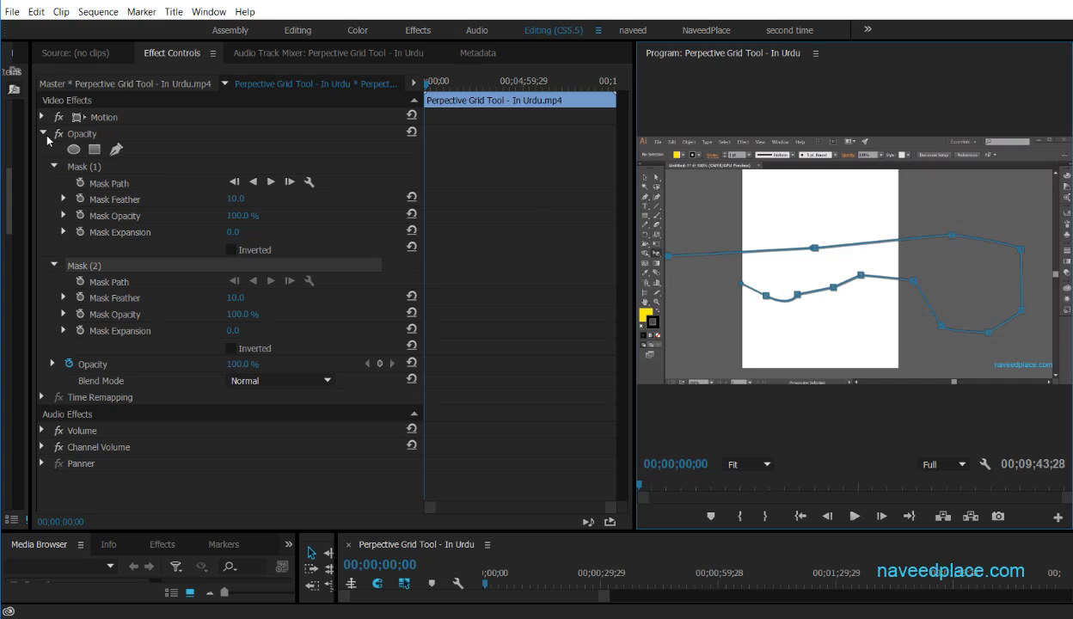
pyautogui.hotkey('ctrl', 's')
pyautogui.moveTo(31, 186); pyautogui.dragTo(67, 186)
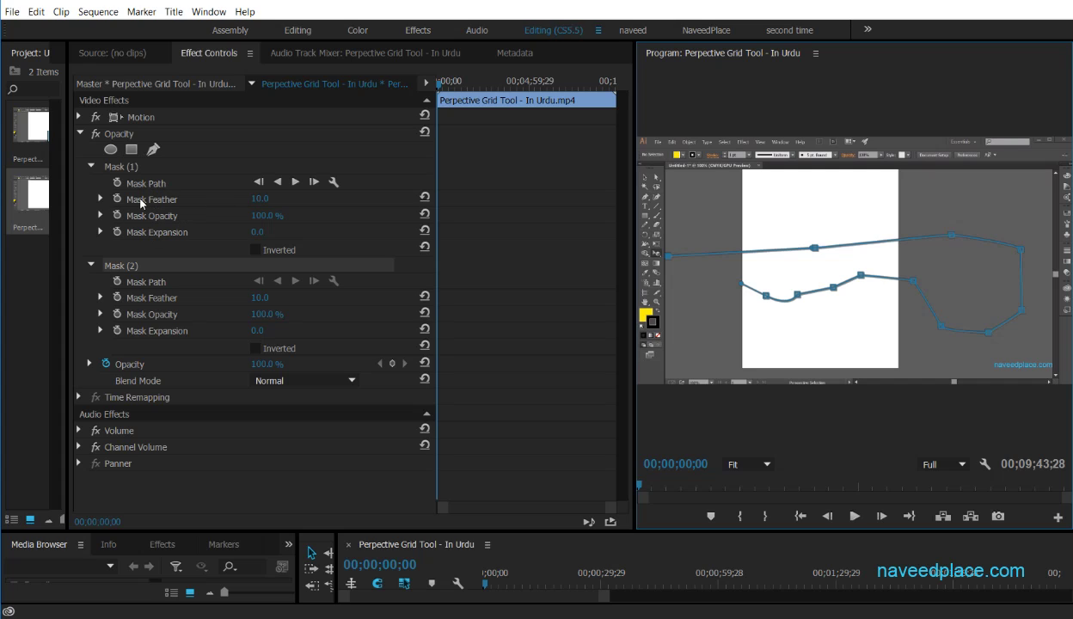
pyautogui.moveTo(257, 200); pyautogui.dragTo(293, 200)
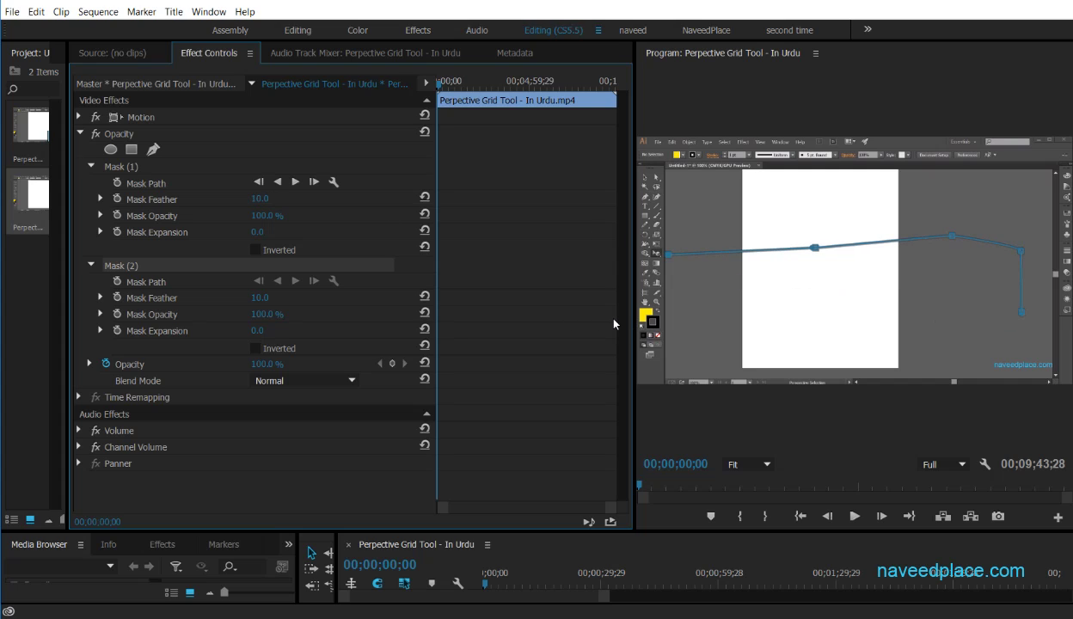
pyautogui.press('Delete')
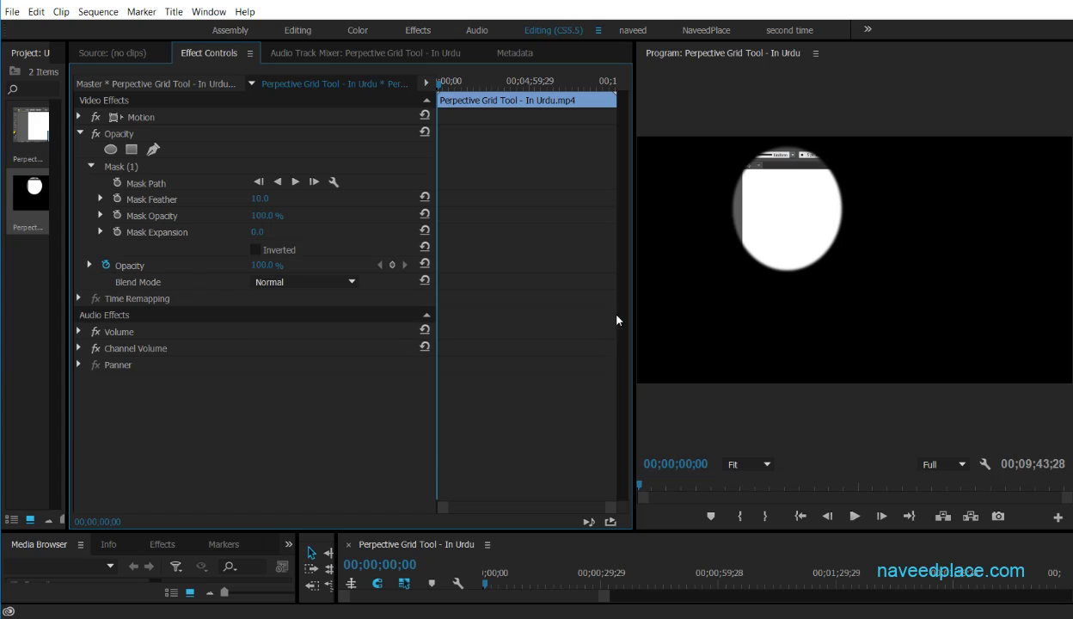
# Select the ellipse mask and move it slightly right and down over the white page.
pyautogui.click(764, 219)
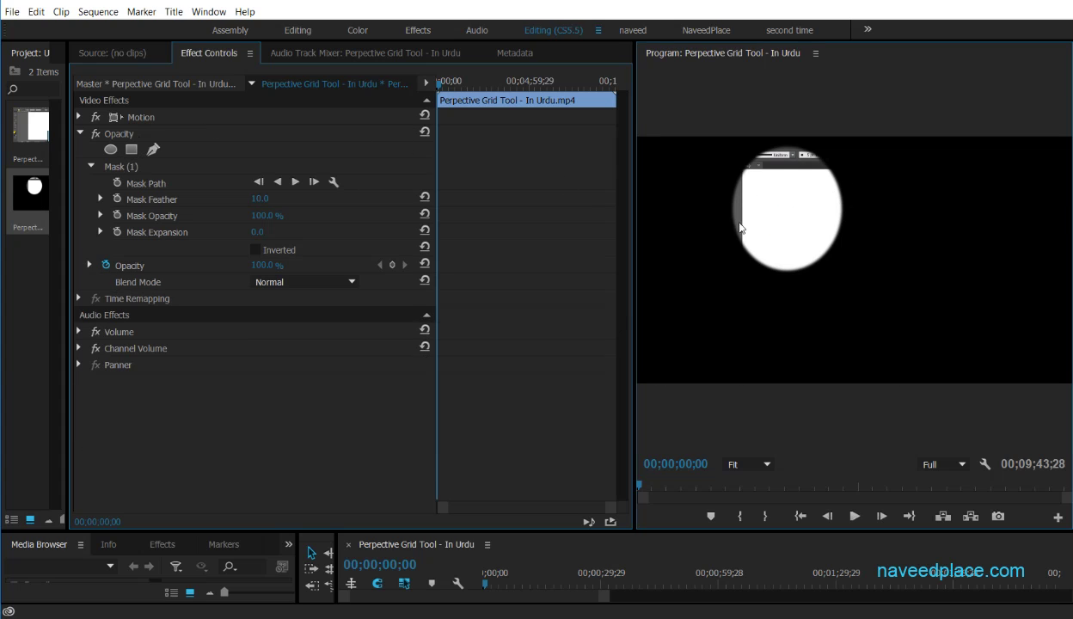
pyautogui.click(816, 206)
pyautogui.click(112, 167)
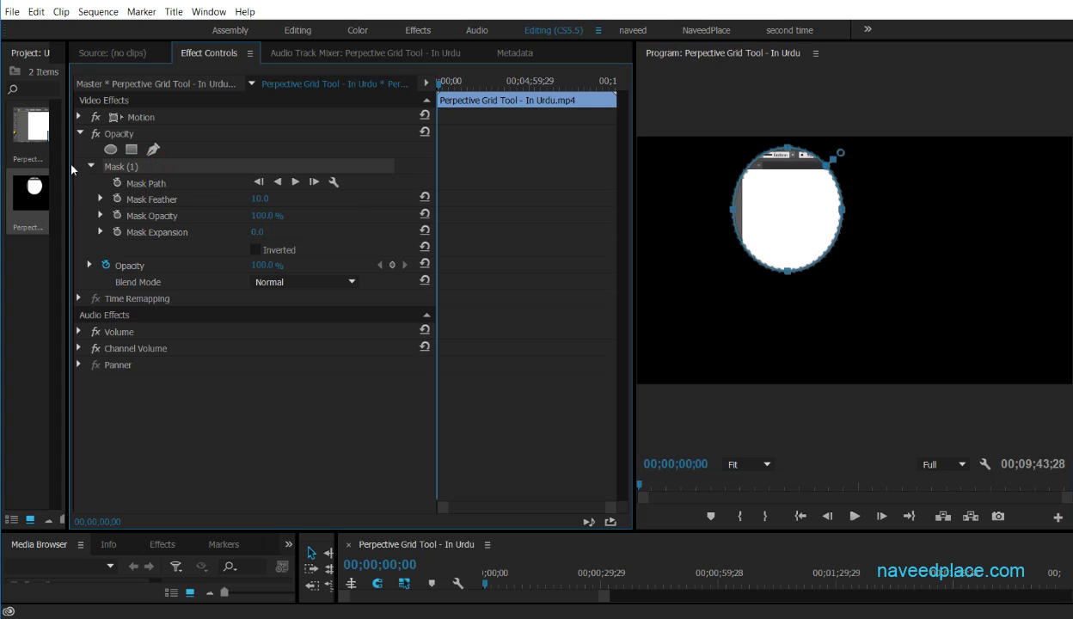
pyautogui.moveTo(786, 196); pyautogui.dragTo(820, 210)
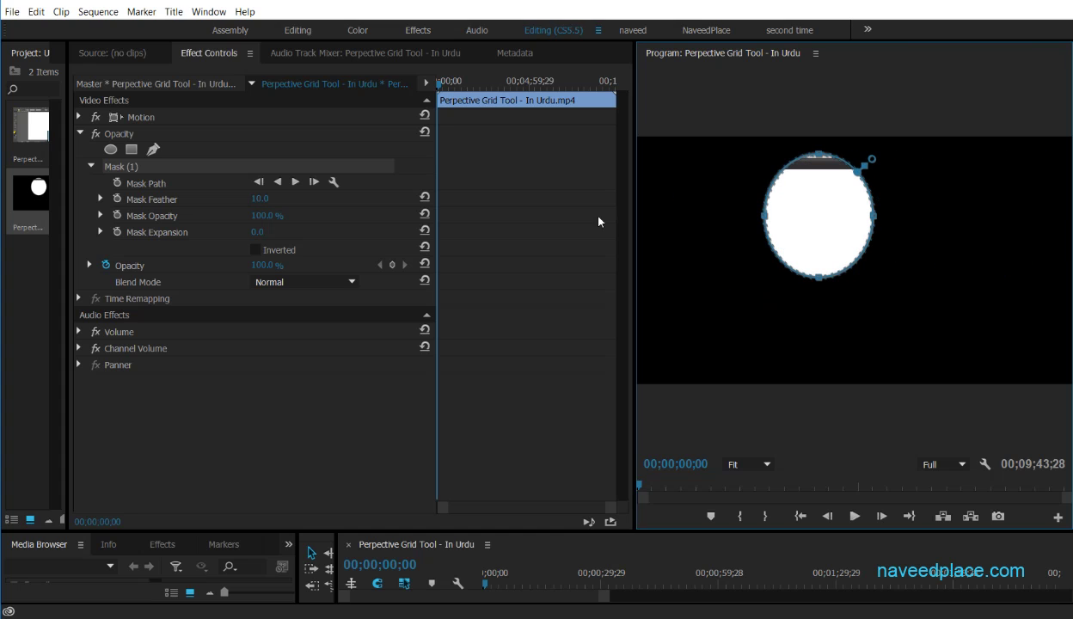
# Try stronger feathering on the ellipse mask, then set its Mask Feather to 40.
pyautogui.moveTo(253, 203); pyautogui.dragTo(280, 201)
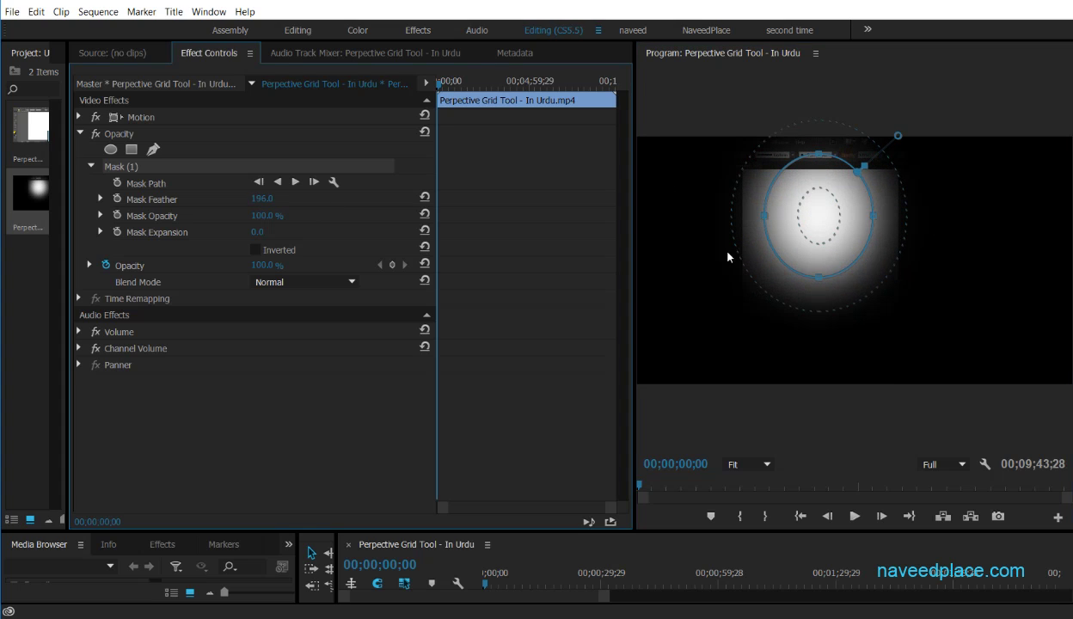
pyautogui.moveTo(254, 201); pyautogui.dragTo(291, 201)
pyautogui.moveTo(914, 119); pyautogui.dragTo(879, 152)
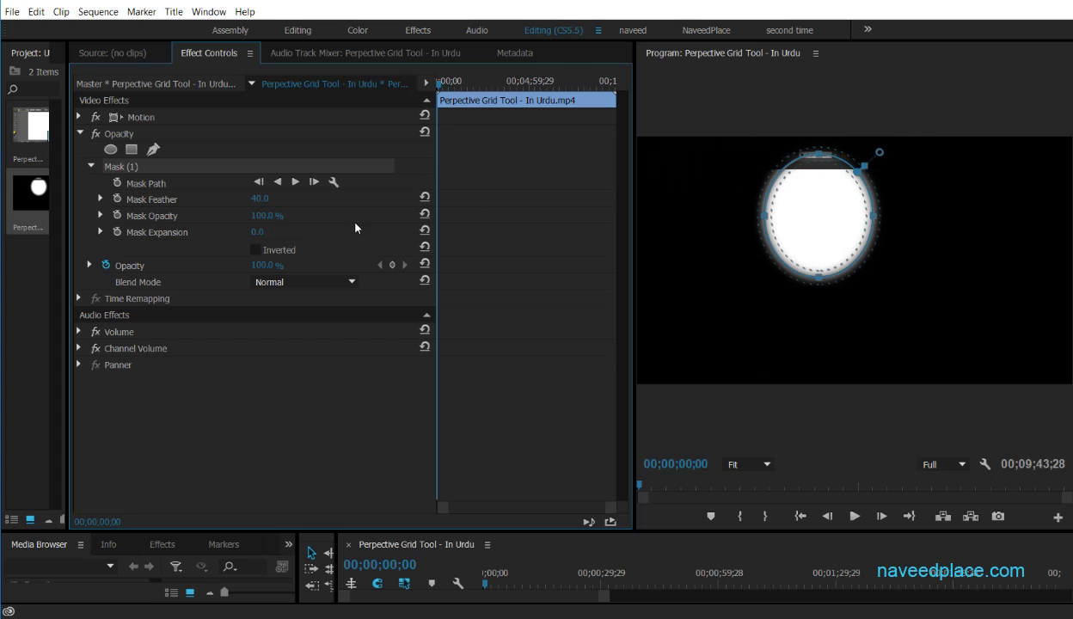
# Keep the ellipse mask's opacity at 100%, try larger and smaller expansions, and set Mask Expansion to -4.
pyautogui.moveTo(258, 216)
pyautogui.mouseDown()
pyautogui.moveTo(172, 215)
pyautogui.moveTo(271, 215)
pyautogui.mouseUp()
pyautogui.moveTo(254, 232); pyautogui.dragTo(146, 237)
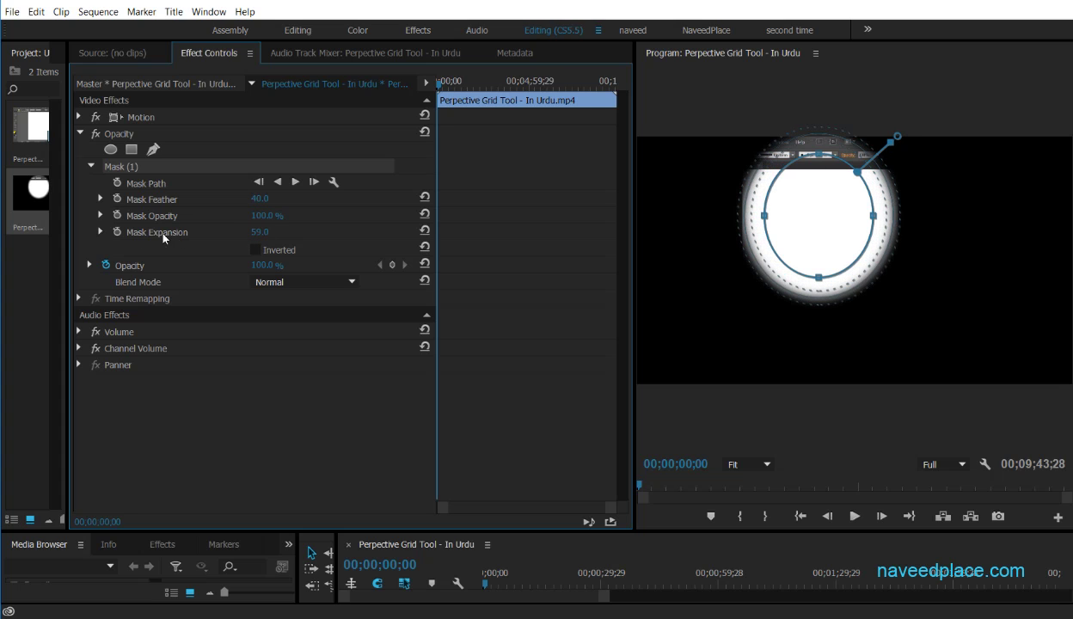
pyautogui.moveTo(256, 232)
pyautogui.mouseDown()
pyautogui.moveTo(490, 232)
pyautogui.moveTo(258, 232)
pyautogui.mouseUp()
pyautogui.hotkey('ctrl', 's')
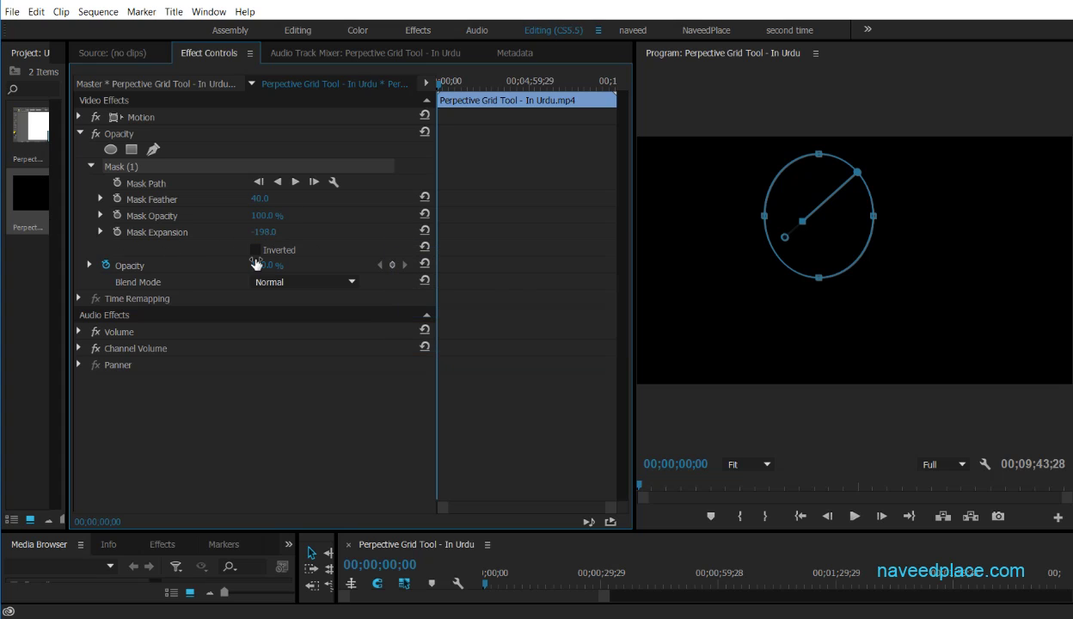
pyautogui.moveTo(274, 233); pyautogui.dragTo(315, 233)
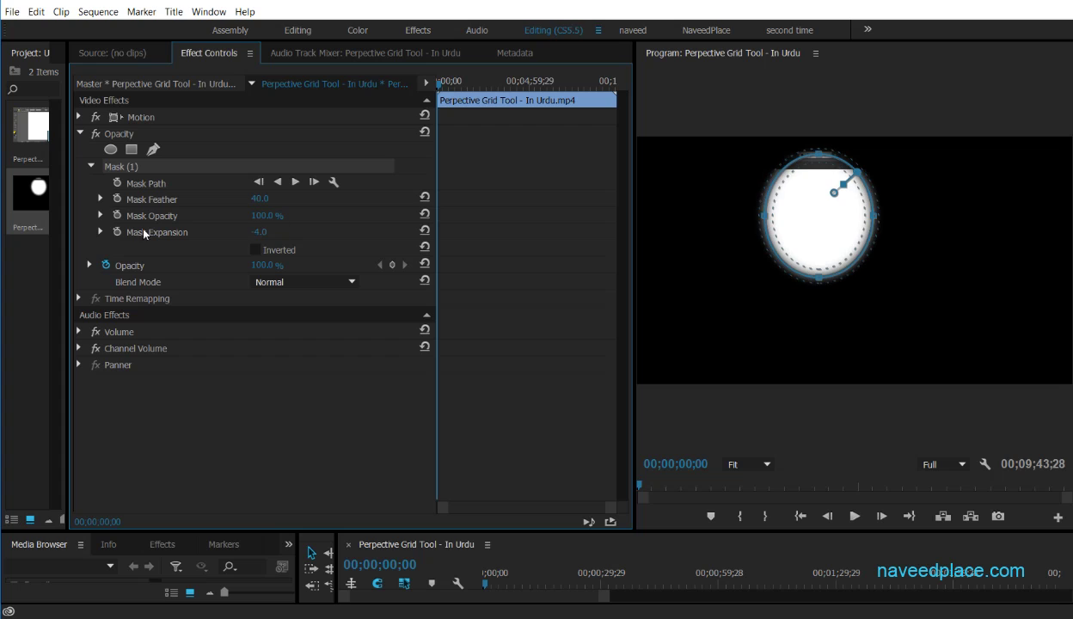
# Invert the ellipse mask and move it over the upper-left corner of the white page.
pyautogui.click(255, 250)
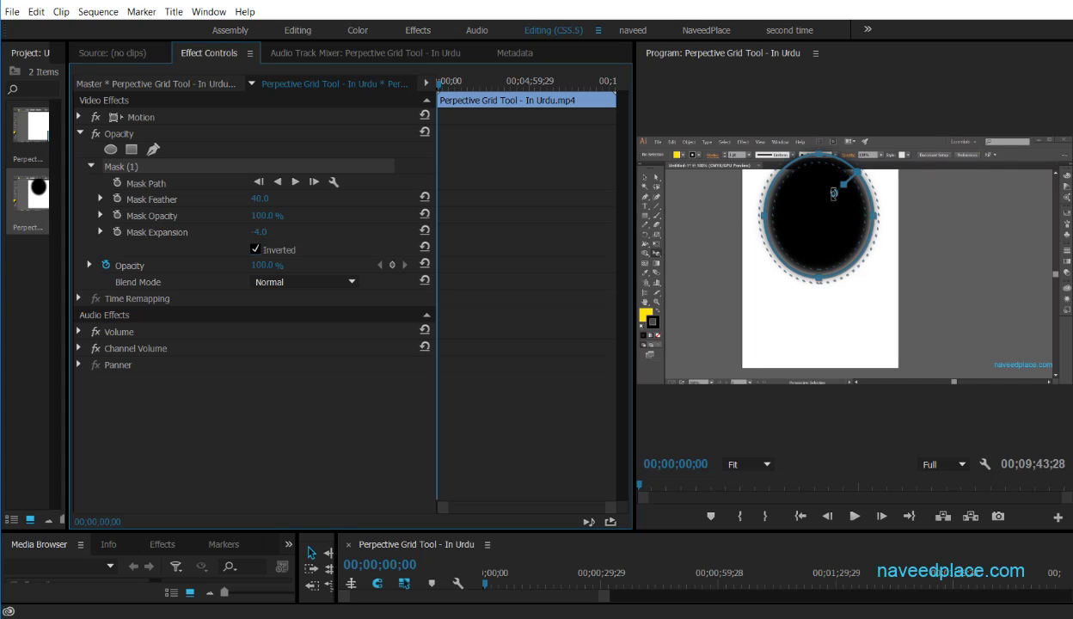
pyautogui.click(255, 249)
pyautogui.click(256, 249)
pyautogui.moveTo(810, 208); pyautogui.dragTo(740, 199)
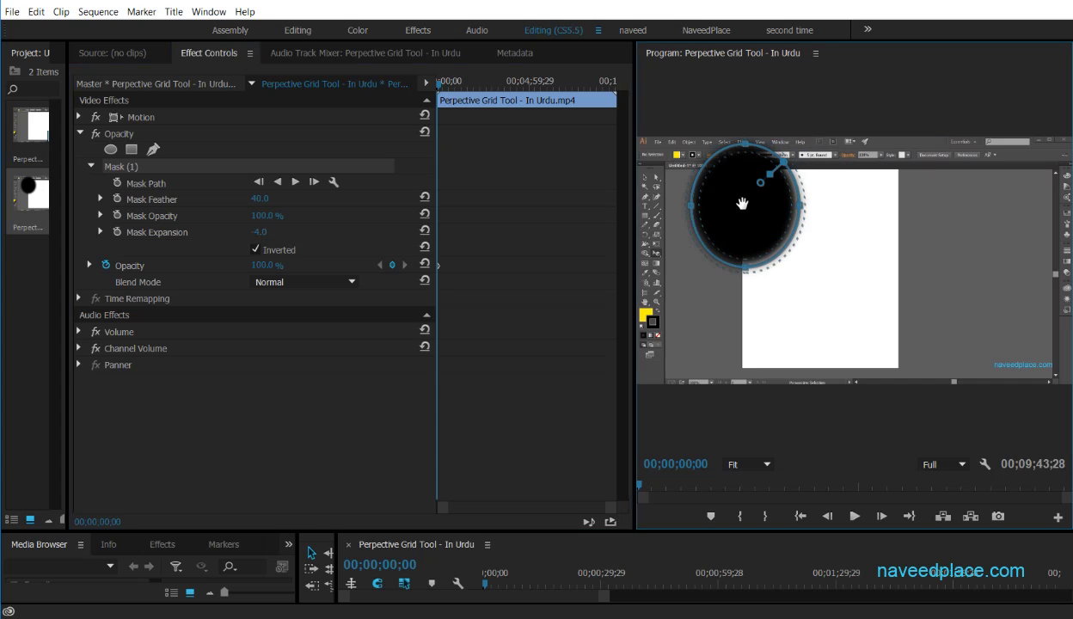
pyautogui.moveTo(752, 210); pyautogui.dragTo(708, 203)
pyautogui.moveTo(928, 199); pyautogui.dragTo(739, 221)
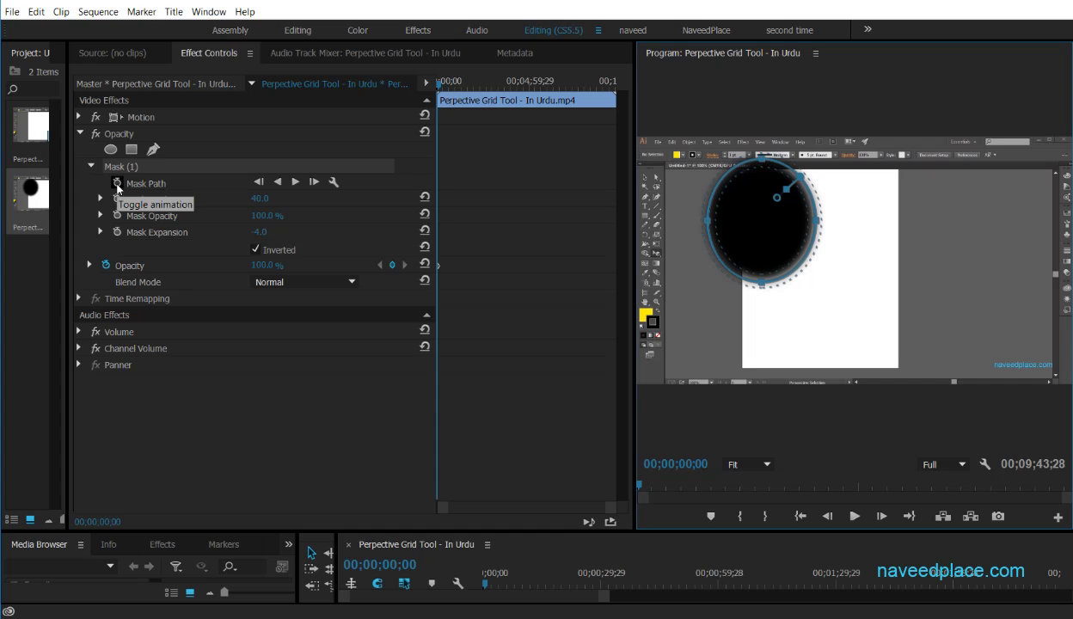
pyautogui.hotkey('ctrl', 's')
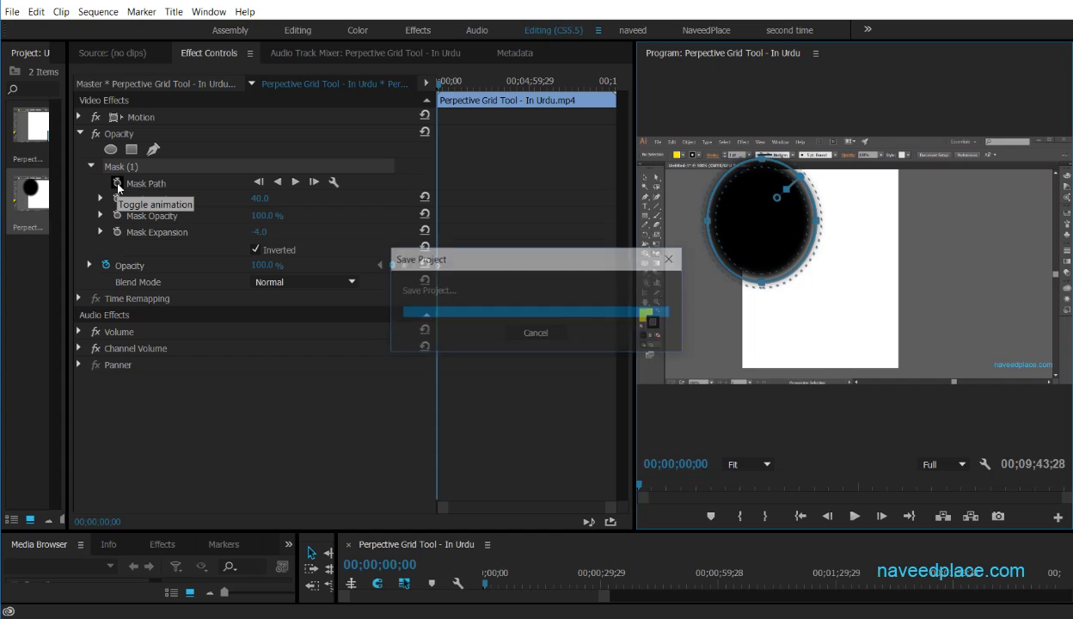
# Turn on Mask Path animation at the clip's start and keyframe the mask over the page's upper-right corner at 00;00;58;09.
pyautogui.click(117, 184)
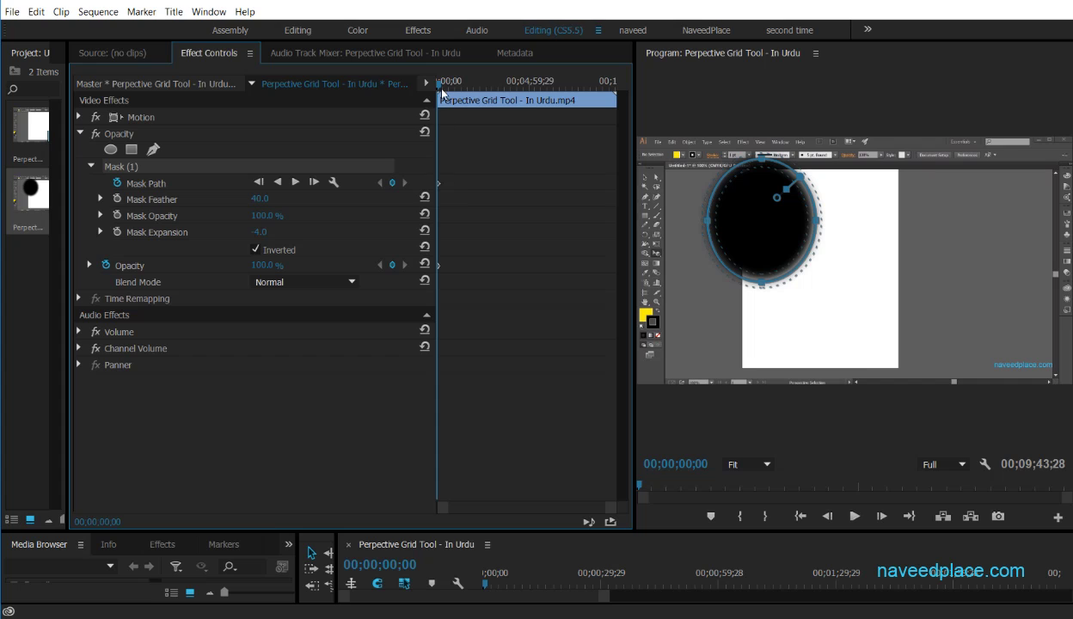
pyautogui.moveTo(439, 81); pyautogui.dragTo(453, 83)
pyautogui.moveTo(771, 223); pyautogui.dragTo(920, 207)
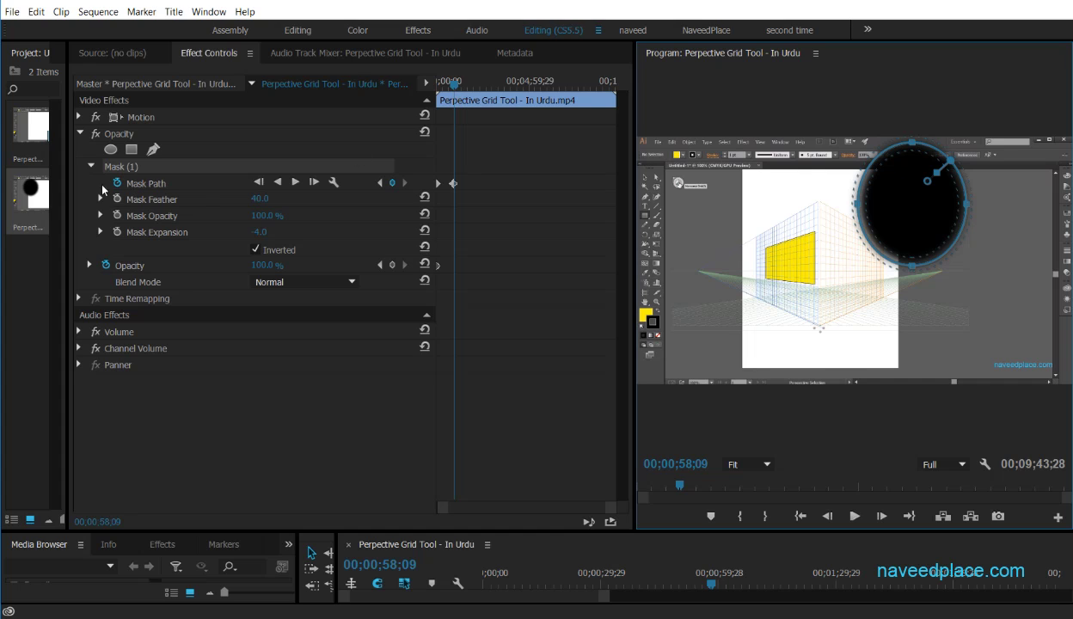
# Keyframe the mask near the frame's right edge at 00;01;36;13, add a further keyframe farther left, and scrub back to preview the motion.
pyautogui.moveTo(450, 82); pyautogui.dragTo(465, 83)
pyautogui.moveTo(905, 192); pyautogui.dragTo(989, 189)
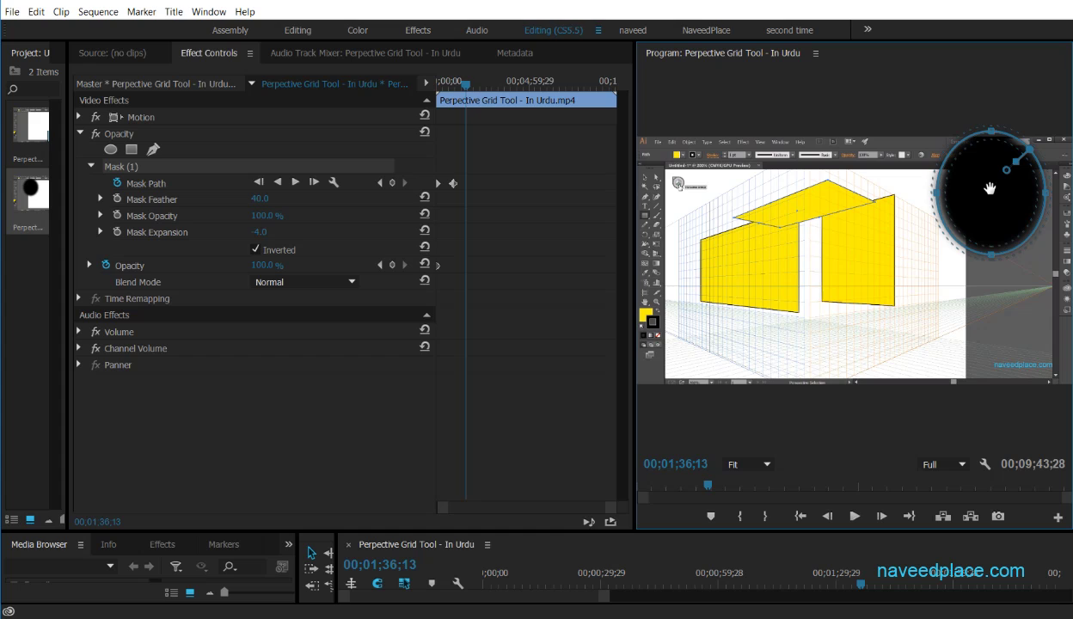
pyautogui.moveTo(446, 83); pyautogui.dragTo(473, 84)
pyautogui.moveTo(932, 220); pyautogui.dragTo(813, 224)
pyautogui.moveTo(471, 88); pyautogui.dragTo(447, 89)
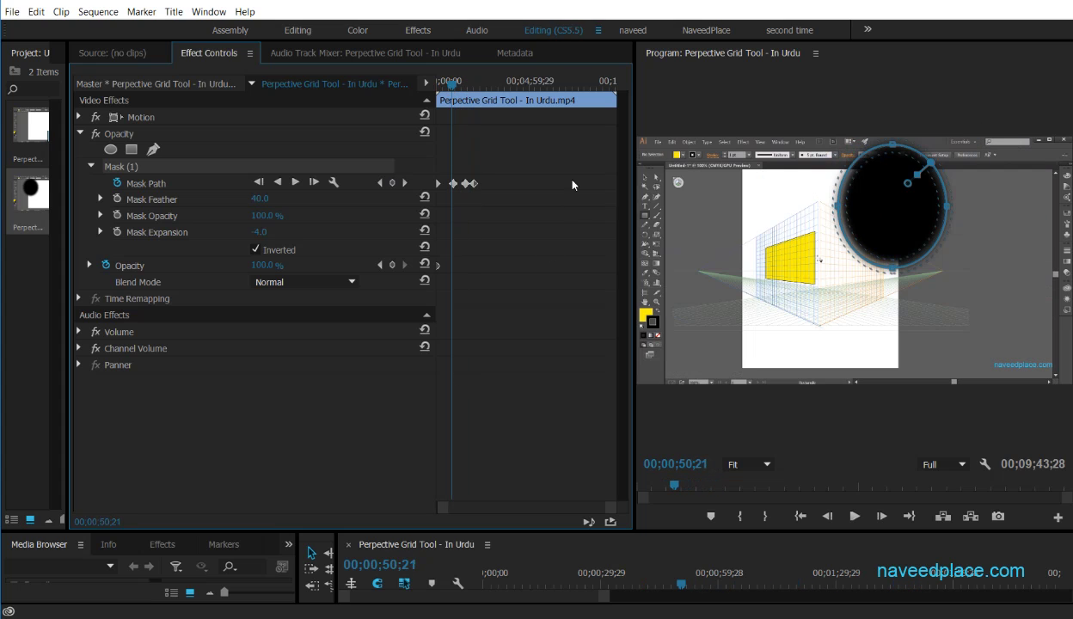
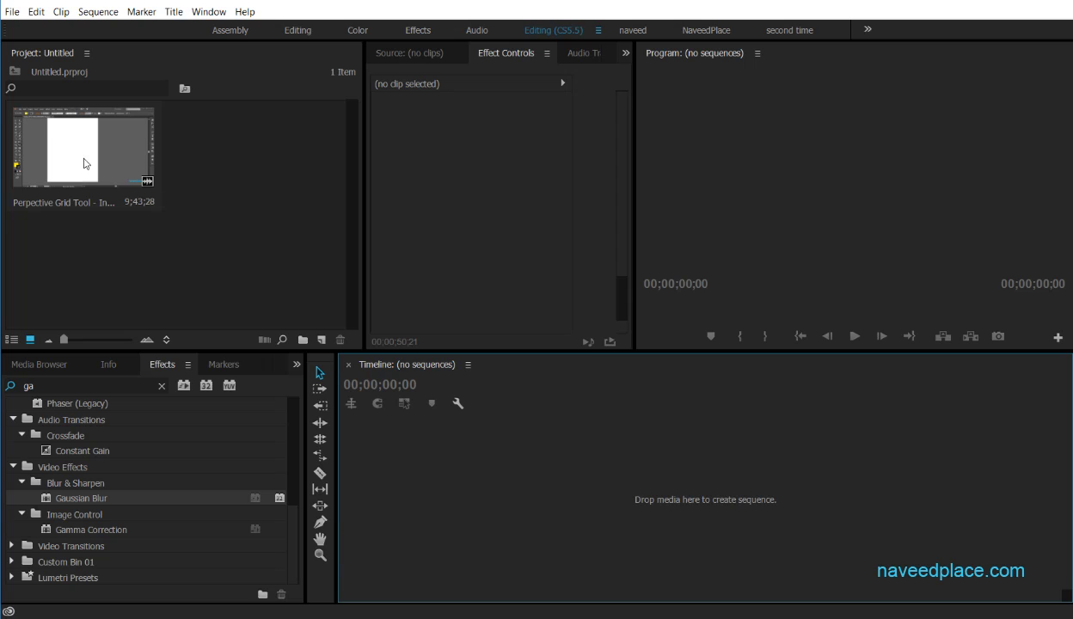
# Create a sequence from the Perpective Grid Tool - In Urdu clip and return to the start of its timeline.
pyautogui.moveTo(83, 162); pyautogui.dragTo(467, 520)
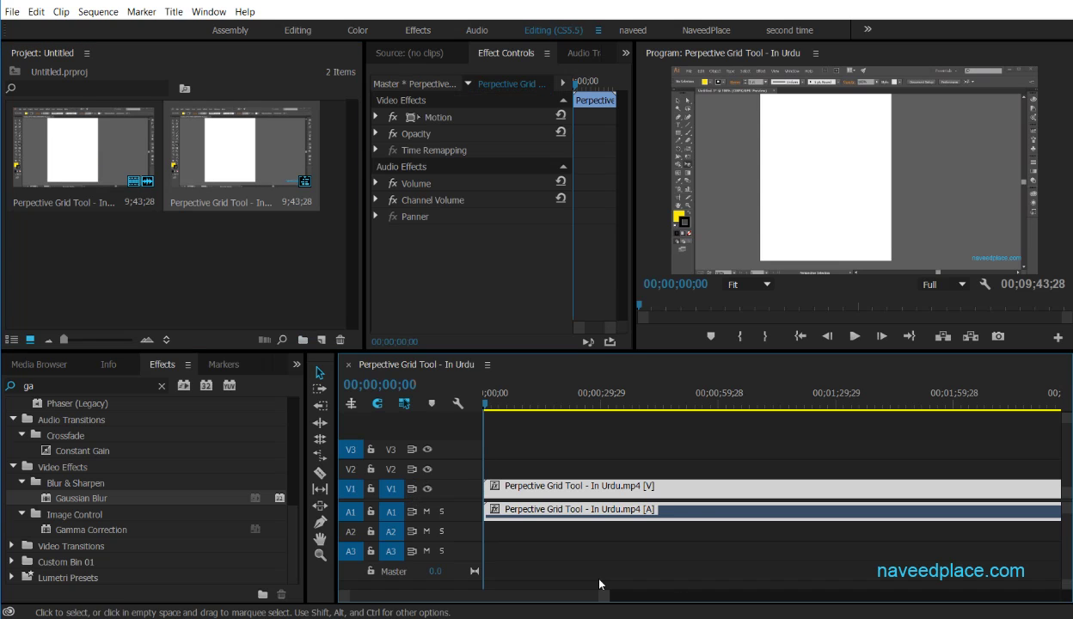
pyautogui.moveTo(599, 595); pyautogui.dragTo(795, 601)
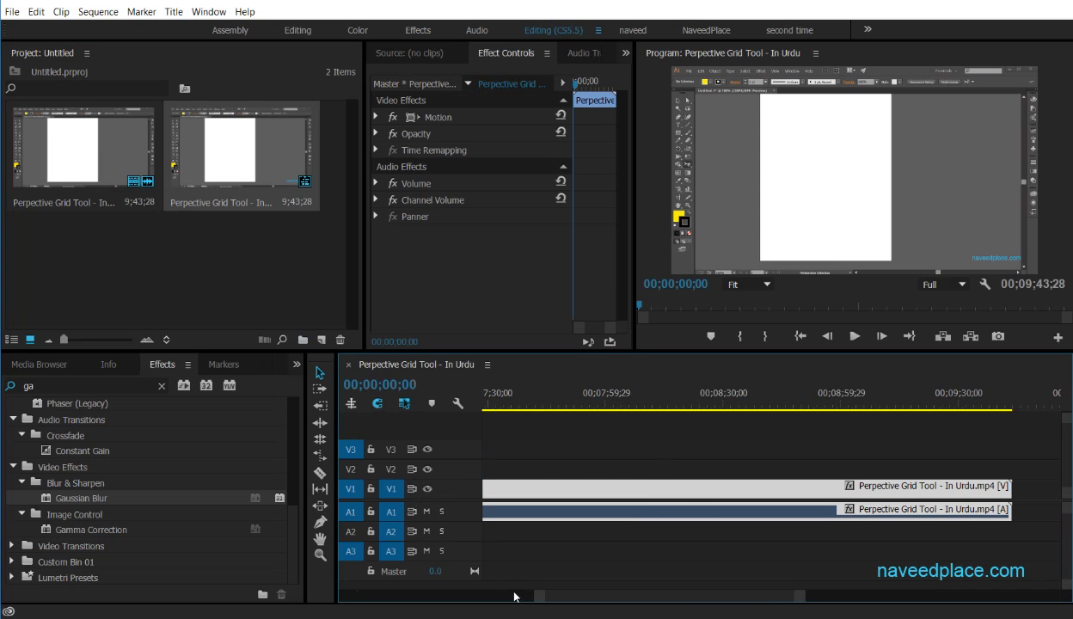
pyautogui.moveTo(484, 397); pyautogui.dragTo(74, 386)
pyautogui.moveTo(446, 602); pyautogui.dragTo(344, 593)
pyautogui.click(492, 406)
pyautogui.moveTo(492, 406); pyautogui.dragTo(387, 394)
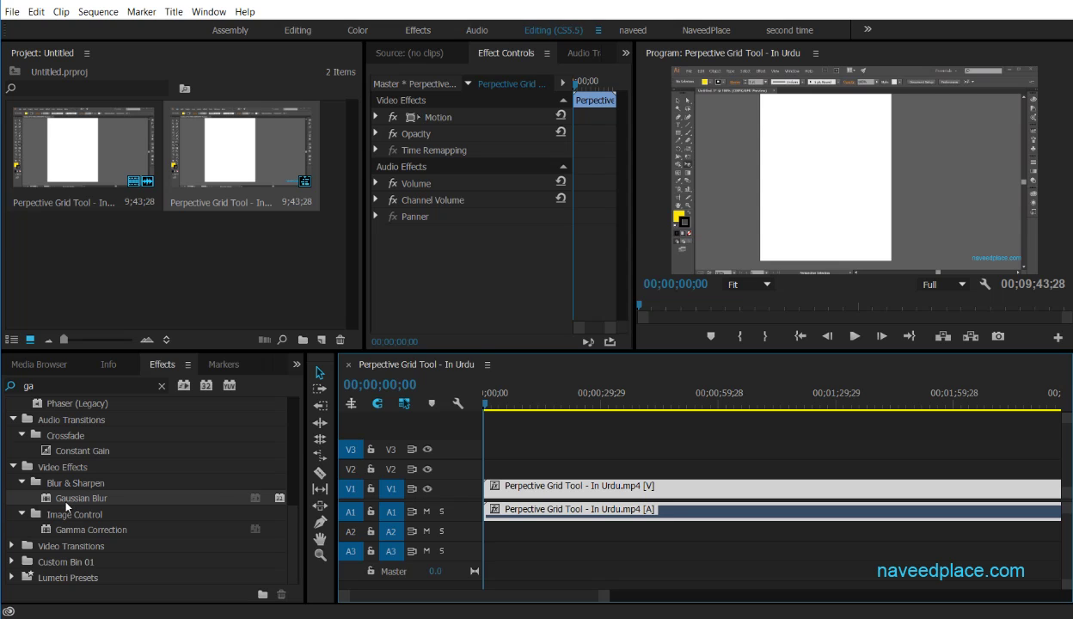
# Apply the Gaussian Blur effect to the video clip on V1 and widen the Effect Controls area to show its full settings.
pyautogui.moveTo(66, 502); pyautogui.dragTo(486, 485)
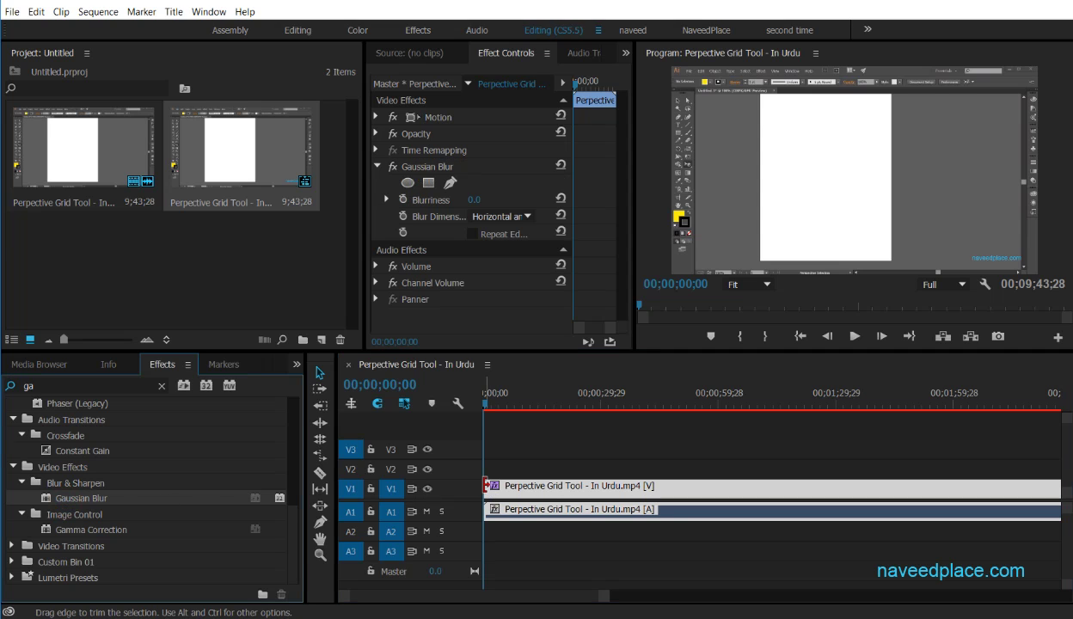
pyautogui.click(363, 255)
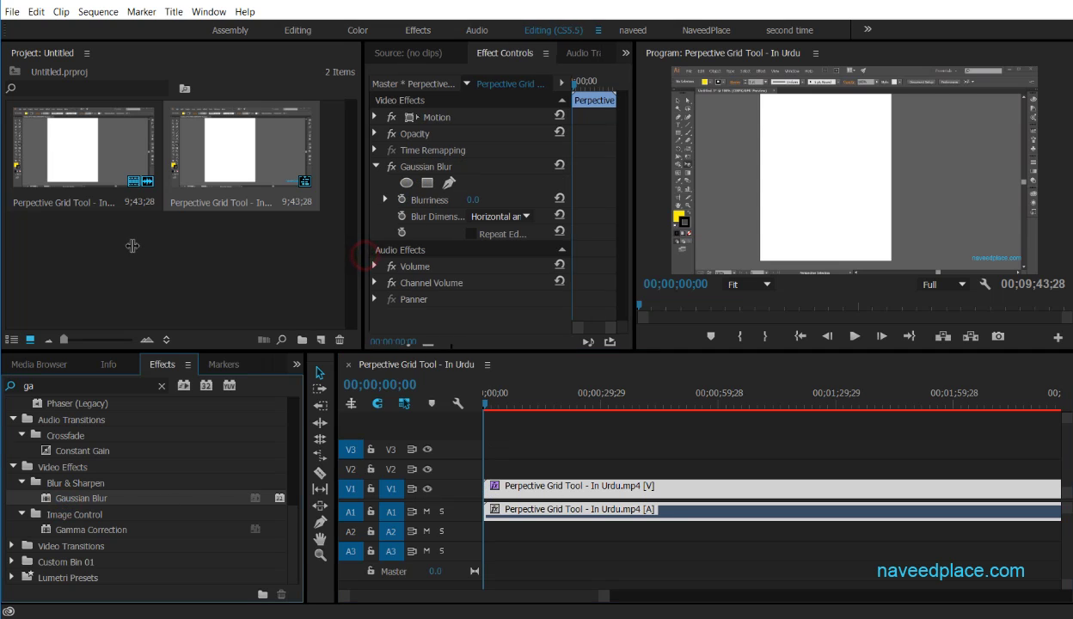
pyautogui.moveTo(132, 245); pyautogui.dragTo(12, 241)
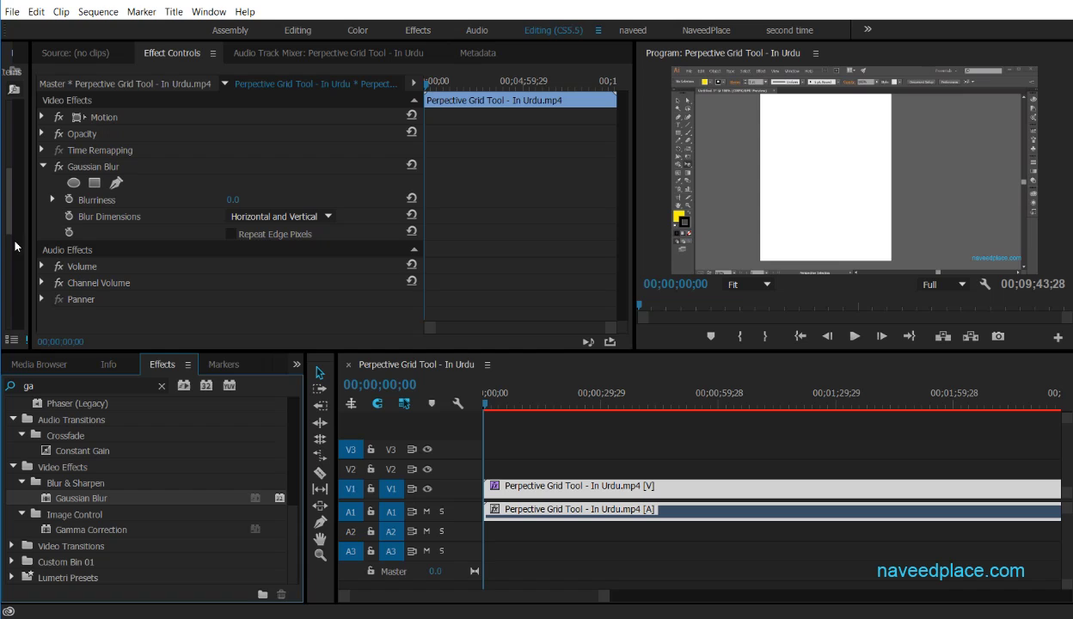
pyautogui.click(41, 166)
pyautogui.click(41, 167)
# Add an ellipse mask to Gaussian Blur and place it over the upper part of the white page's right edge.
pyautogui.click(74, 183)
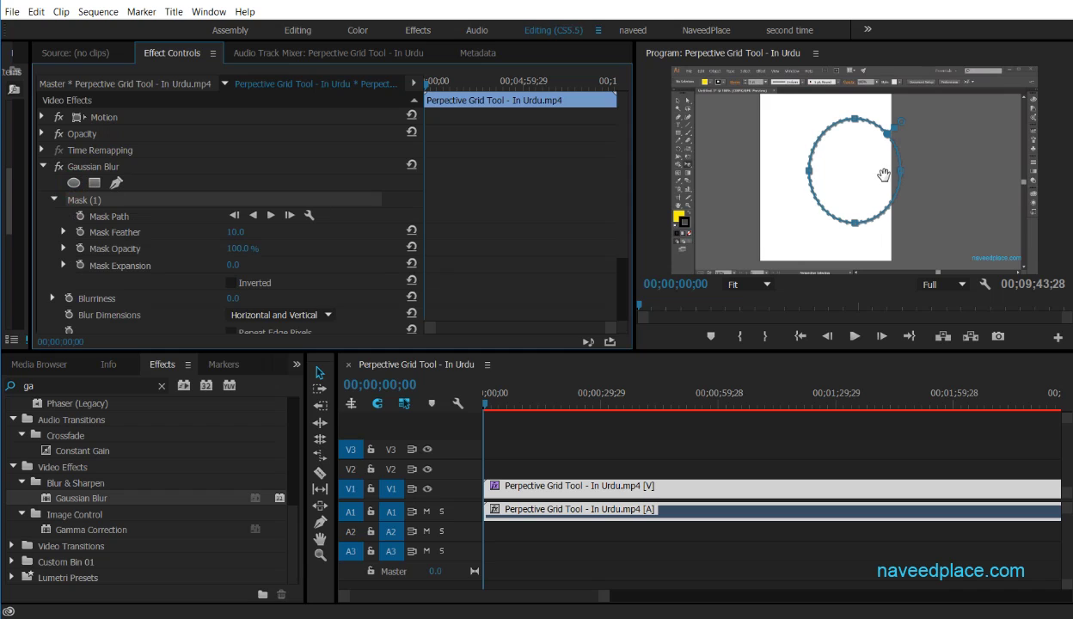
pyautogui.moveTo(877, 159); pyautogui.dragTo(764, 145)
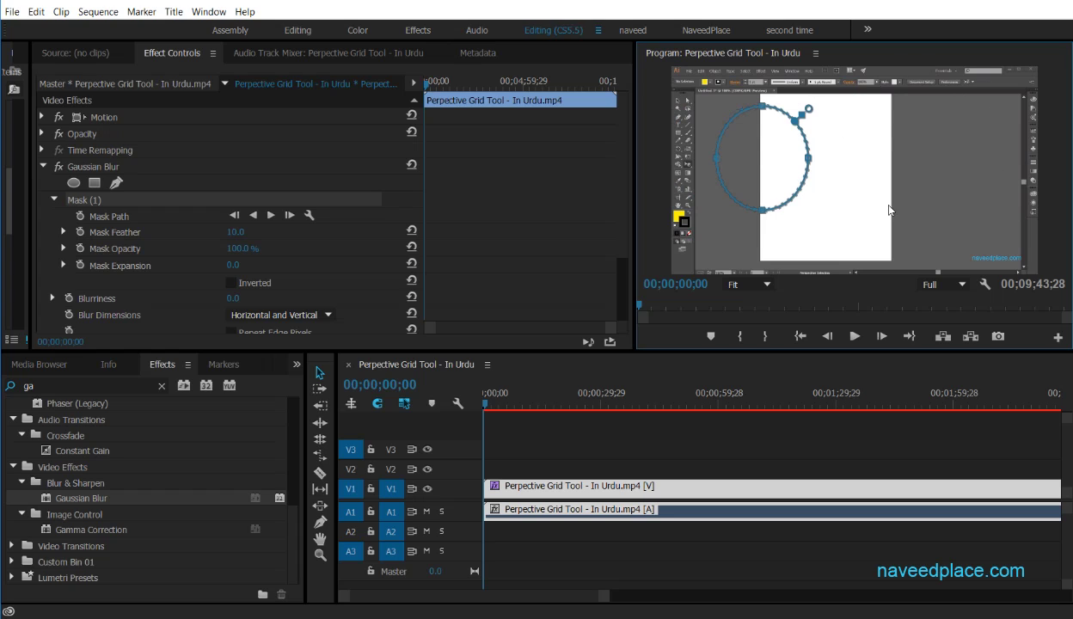
pyautogui.click(764, 167)
pyautogui.moveTo(836, 163); pyautogui.dragTo(864, 163)
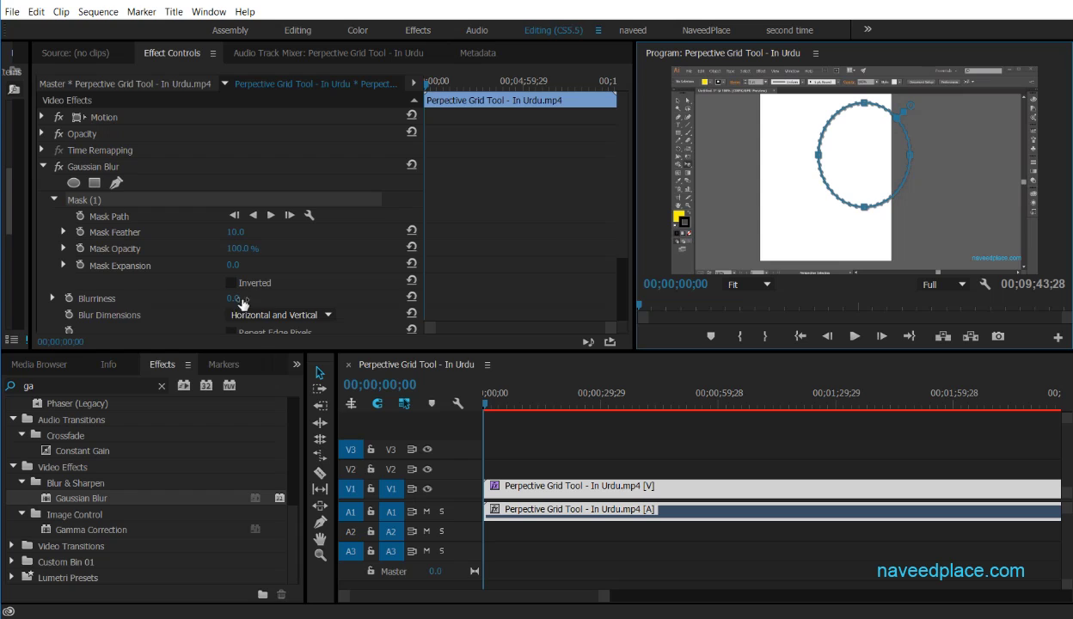
# Set the Gaussian Blur's Blurriness to 279 and move the ellipse mask across the page to the frame's left edge.
pyautogui.moveTo(232, 298); pyautogui.dragTo(471, 298)
pyautogui.moveTo(866, 170); pyautogui.dragTo(800, 163)
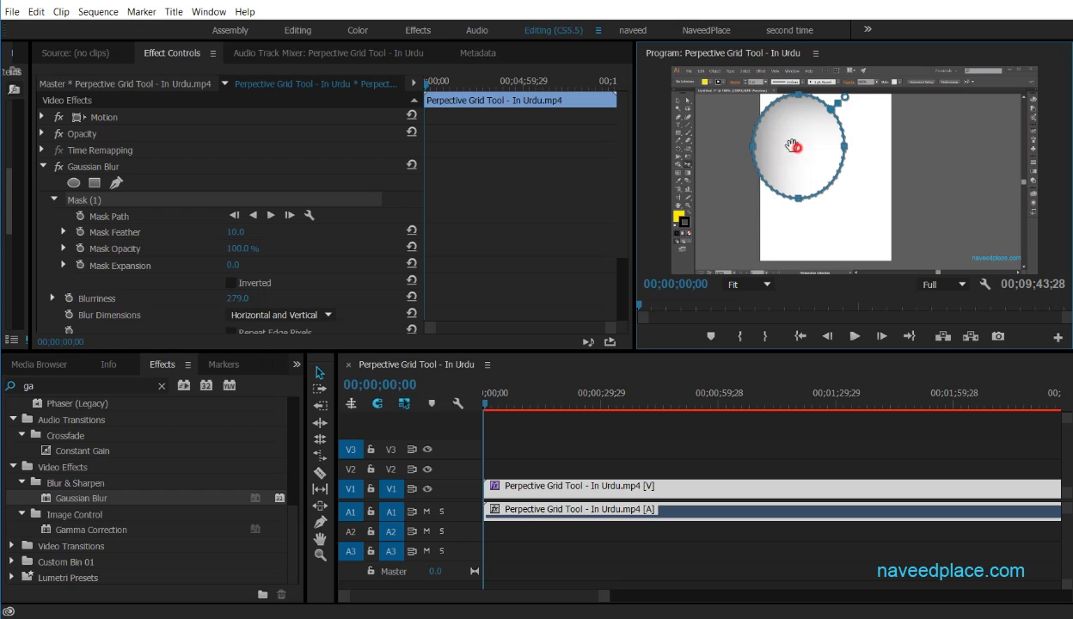
pyautogui.moveTo(773, 142); pyautogui.dragTo(659, 149)
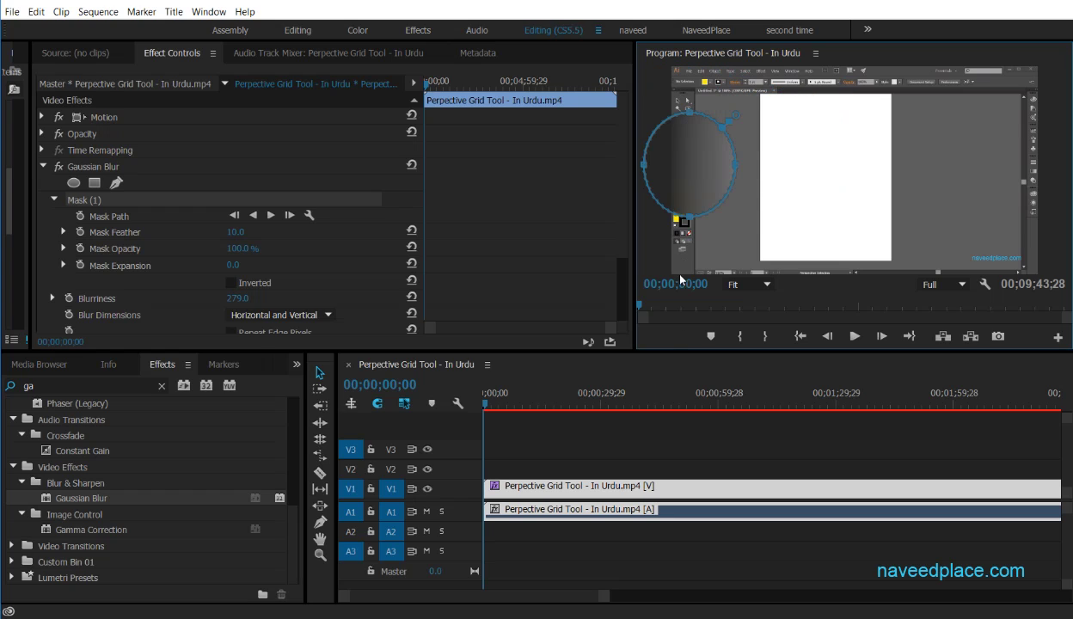
# Set the Gaussian Blur's Blurriness to 113 and move the ellipse mask back onto the upper part of the white page.
pyautogui.click(237, 298)
pyautogui.write('150')
pyautogui.press('Return')
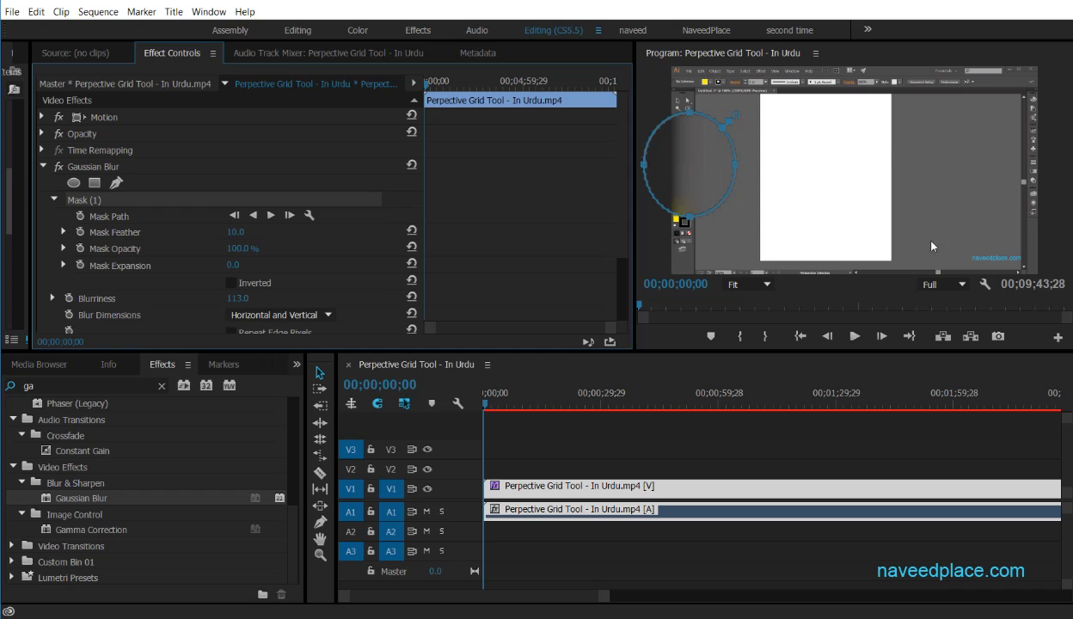
pyautogui.moveTo(698, 149); pyautogui.dragTo(813, 143)
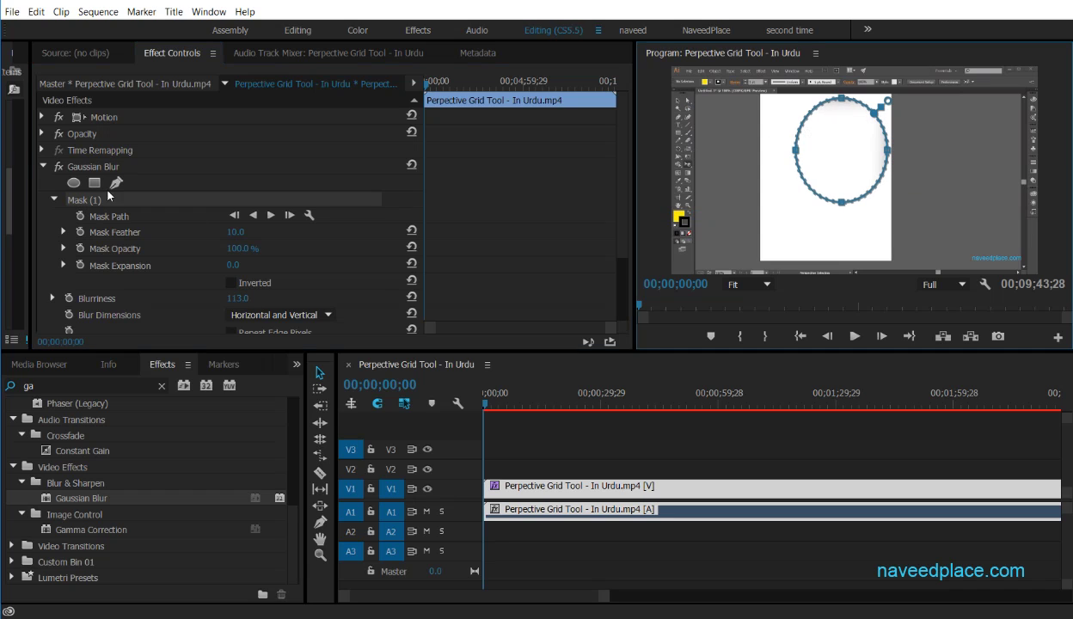
# Undo the blurriness changes, the mask moves and the ellipse mask itself, keeping only the Gaussian Blur effect.
pyautogui.hotkey('ctrl', 's')
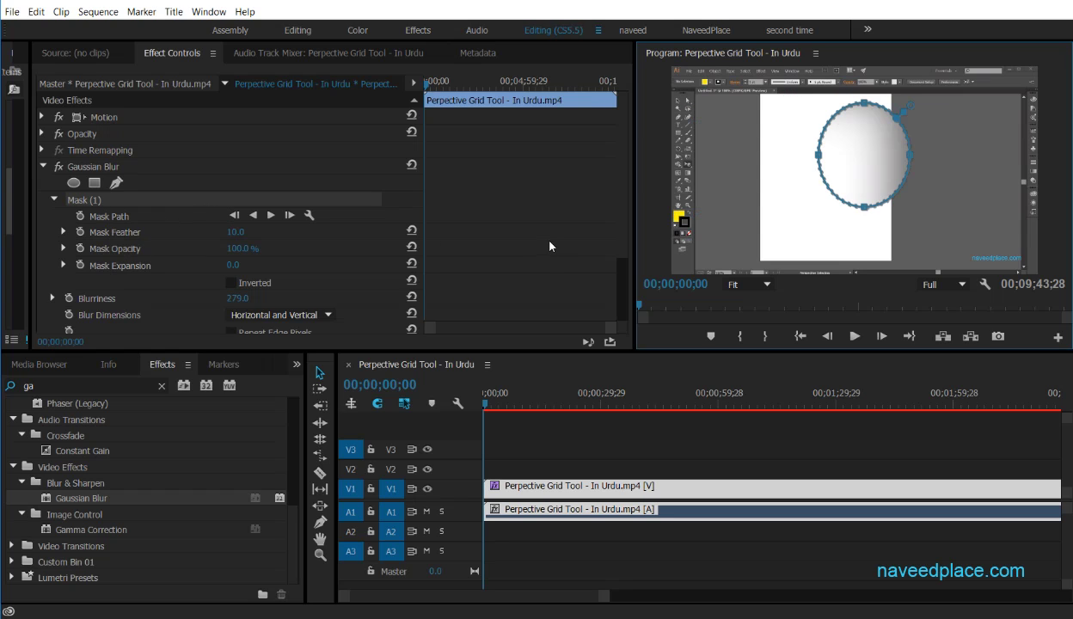
pyautogui.hotkey('ctrl', 'z')
pyautogui.hotkey('ctrl', 'z')
pyautogui.hotkey('ctrl', 'z')
pyautogui.hotkey('ctrl', 'z')
pyautogui.hotkey('ctrl', 'z')
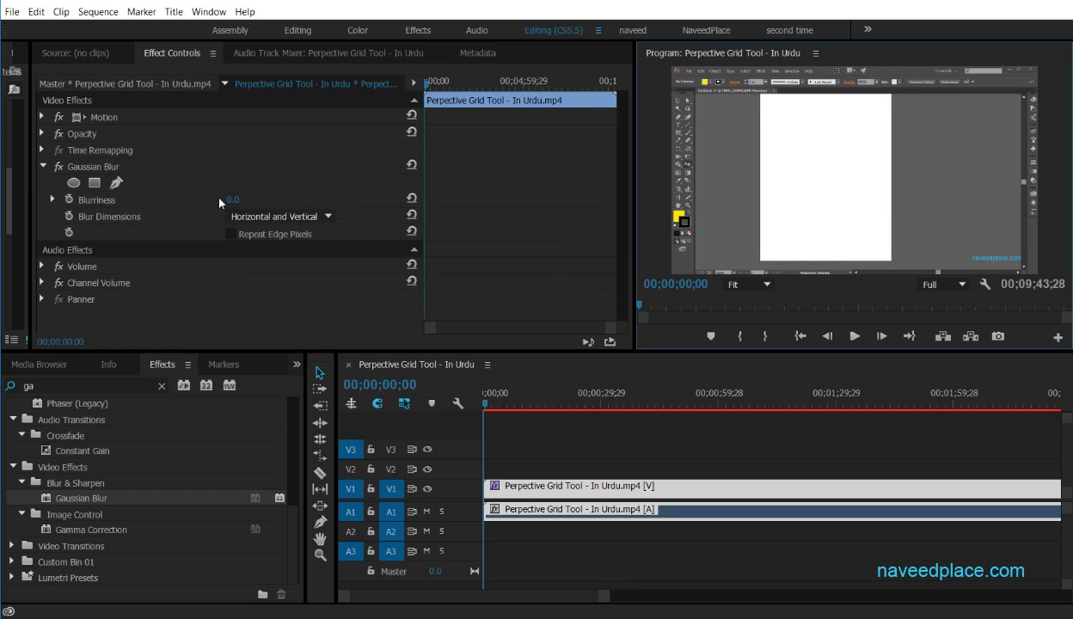
# Apply Gaussian Blur to the clip a second time and delete the duplicate effect.
pyautogui.moveTo(74, 496); pyautogui.dragTo(490, 485)
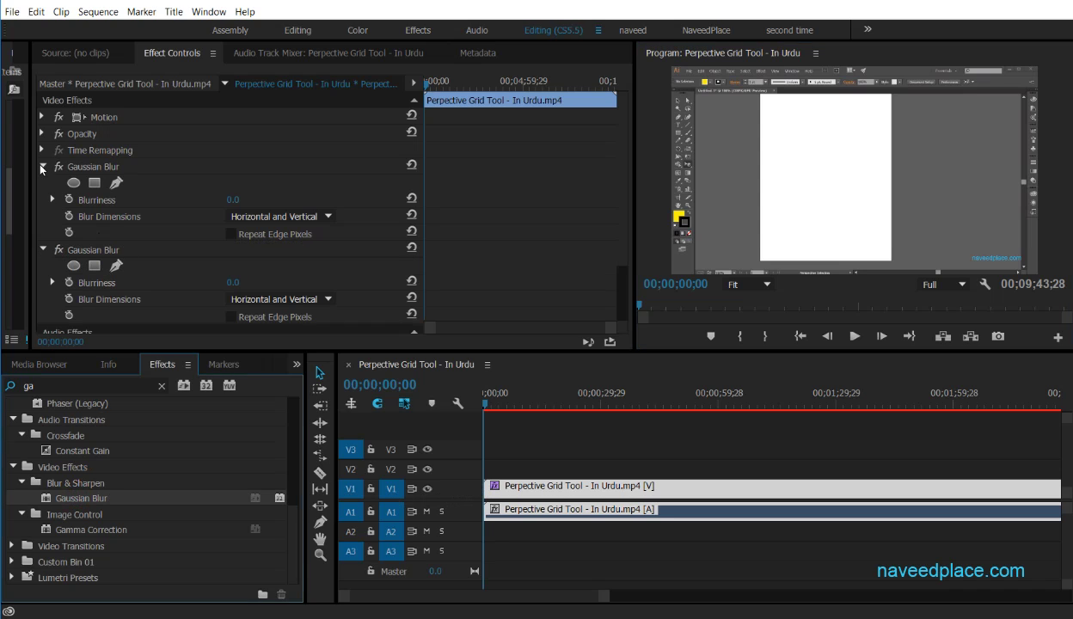
pyautogui.click(125, 253)
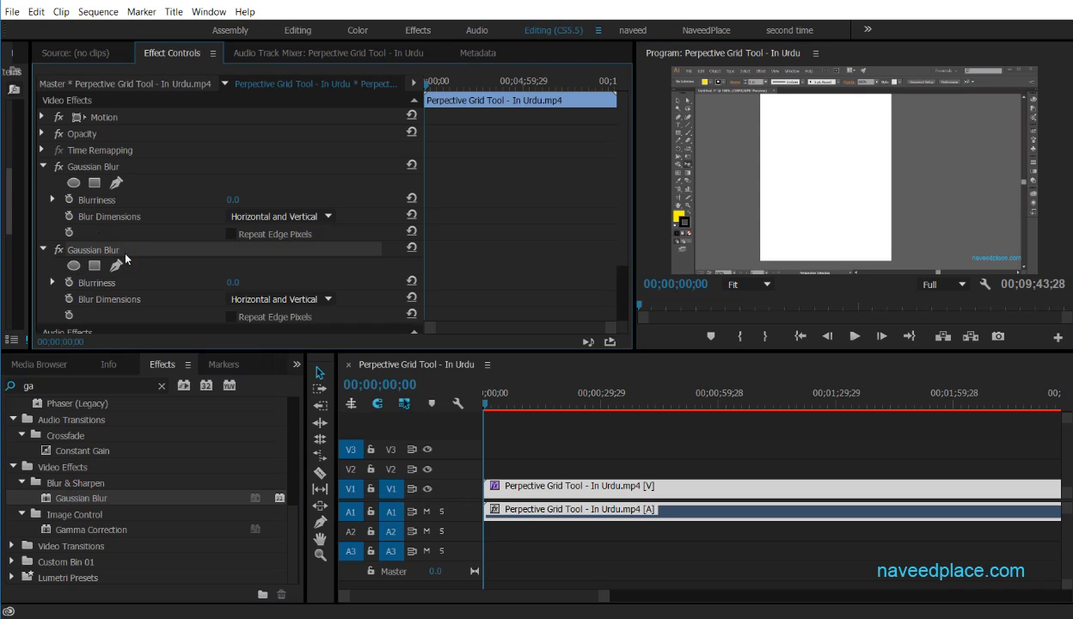
pyautogui.press('Delete')
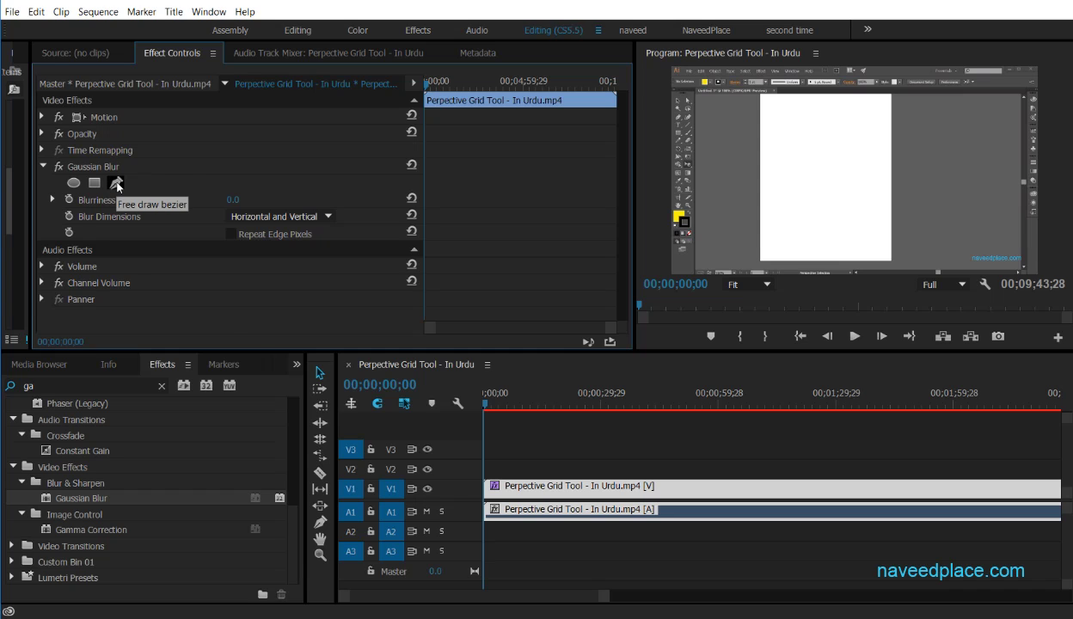
# Draw a closed free-form Gaussian Blur mask spanning the frame, pull its middle point down into a V shape, and align it with the page's top.
pyautogui.click(116, 184)
pyautogui.click(686, 150)
pyautogui.click(862, 153)
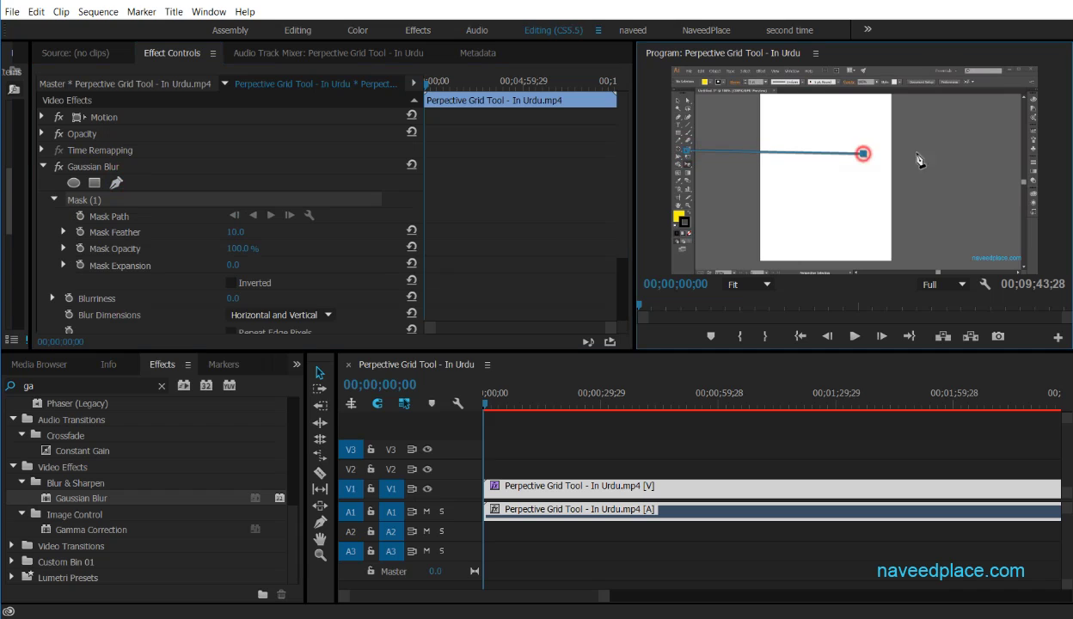
pyautogui.click(982, 153)
pyautogui.click(1041, 149)
pyautogui.click(679, 151)
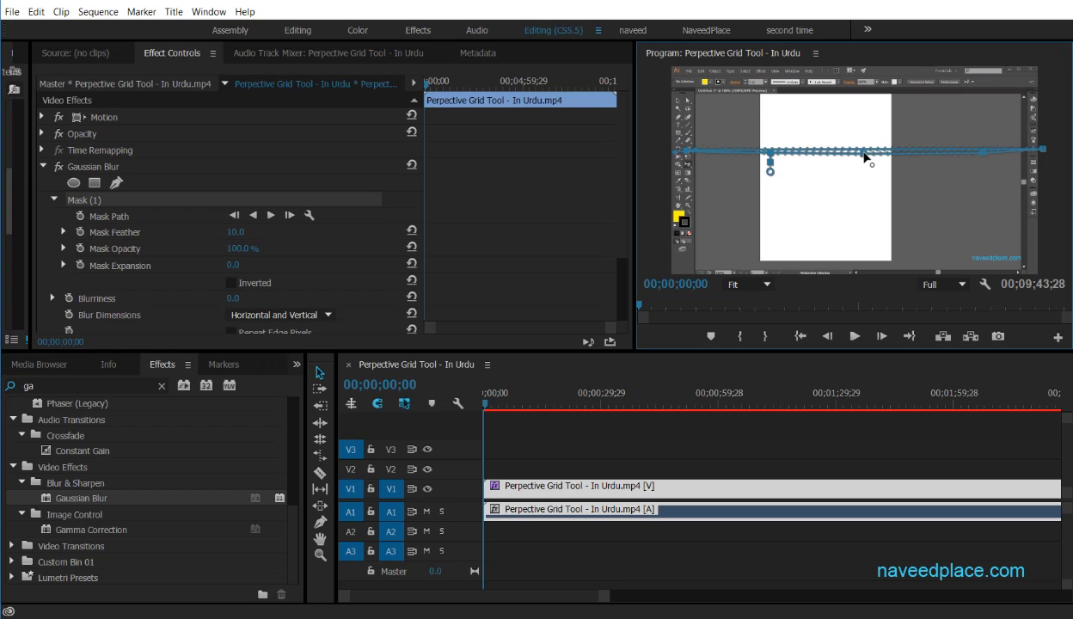
pyautogui.moveTo(863, 157); pyautogui.dragTo(859, 237)
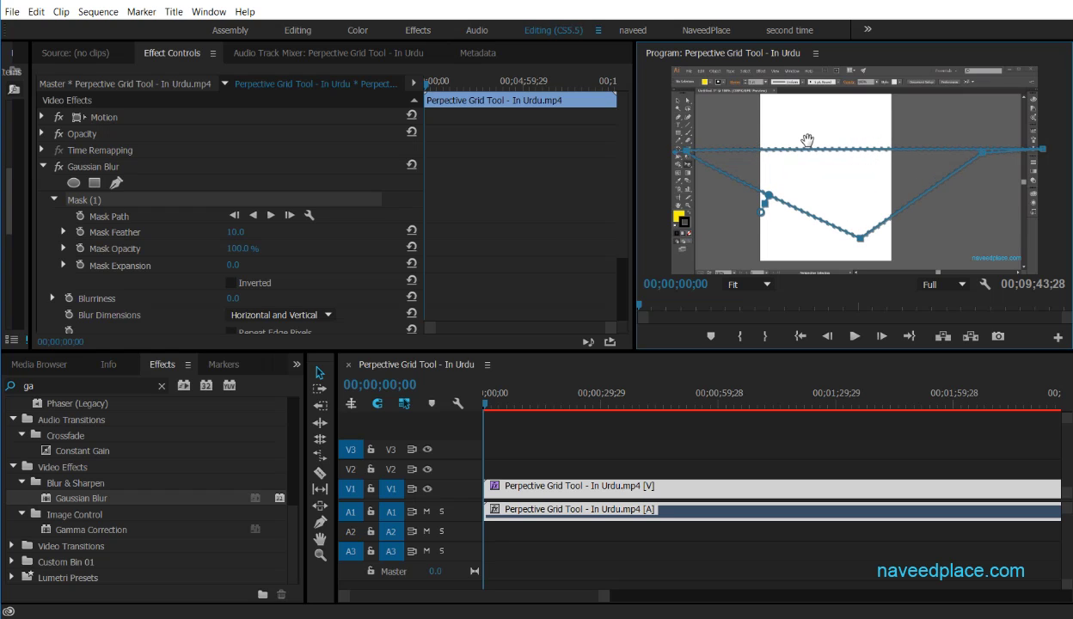
pyautogui.moveTo(793, 147); pyautogui.dragTo(792, 94)
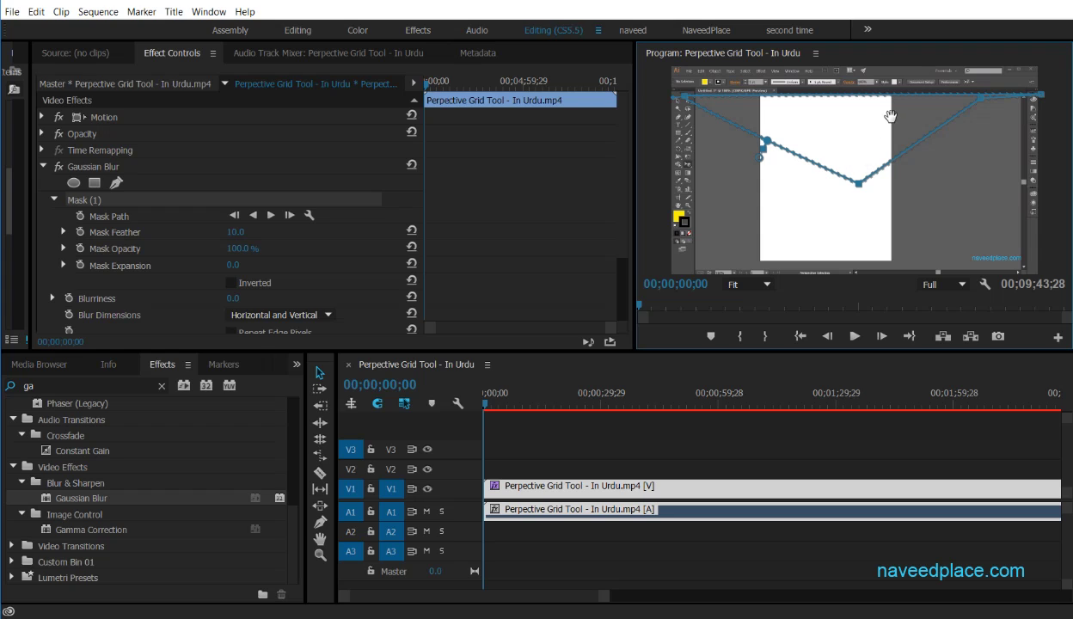
# Try a Blurriness of 226 for the masked Gaussian Blur, and set it to 108.
pyautogui.click(230, 298)
pyautogui.moveTo(230, 298); pyautogui.dragTo(301, 298)
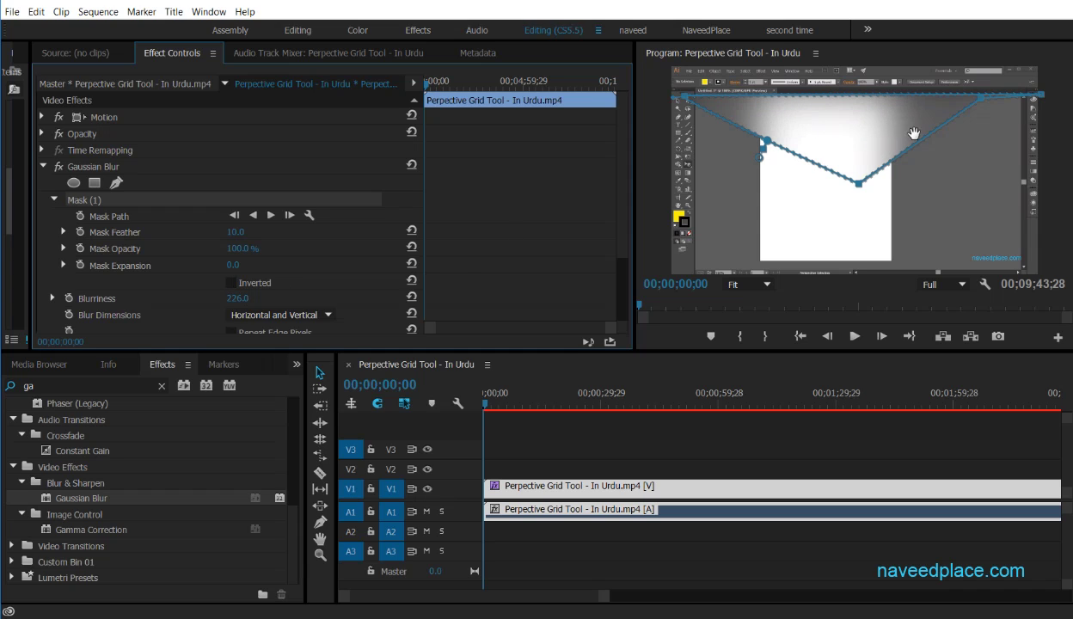
pyautogui.moveTo(234, 298); pyautogui.dragTo(191, 299)
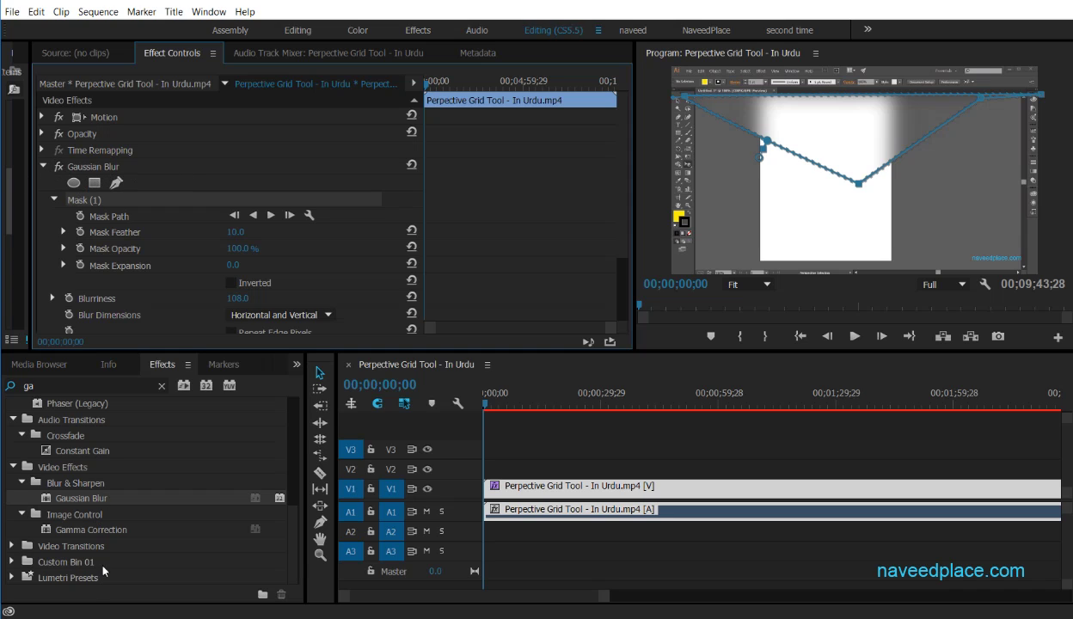
pyautogui.moveTo(284, 507); pyautogui.dragTo(290, 409)
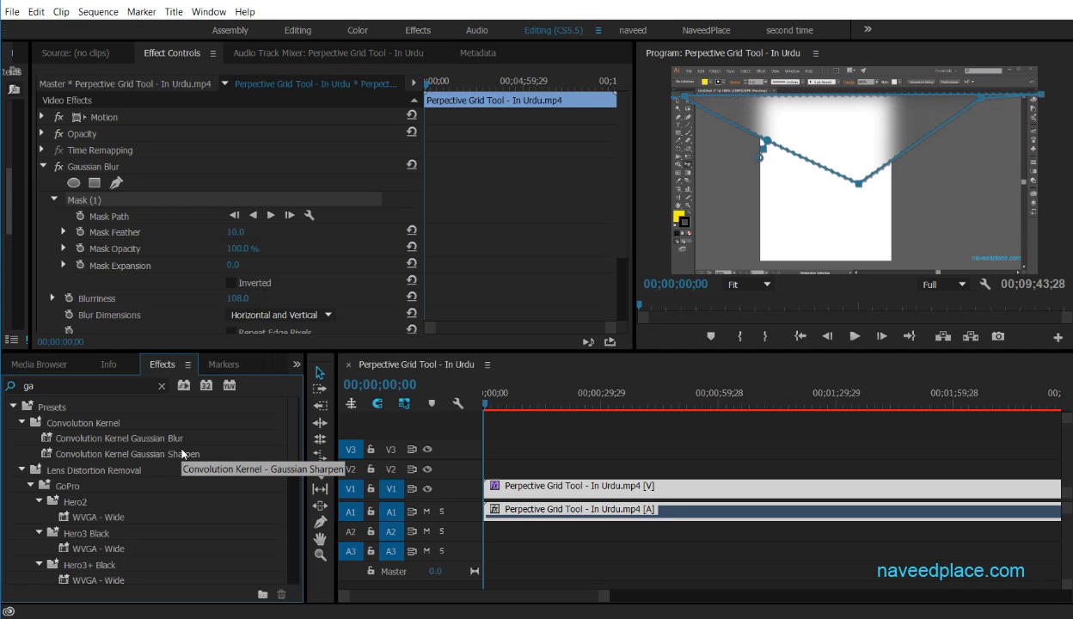
pyautogui.hotkey('ctrl', 's')
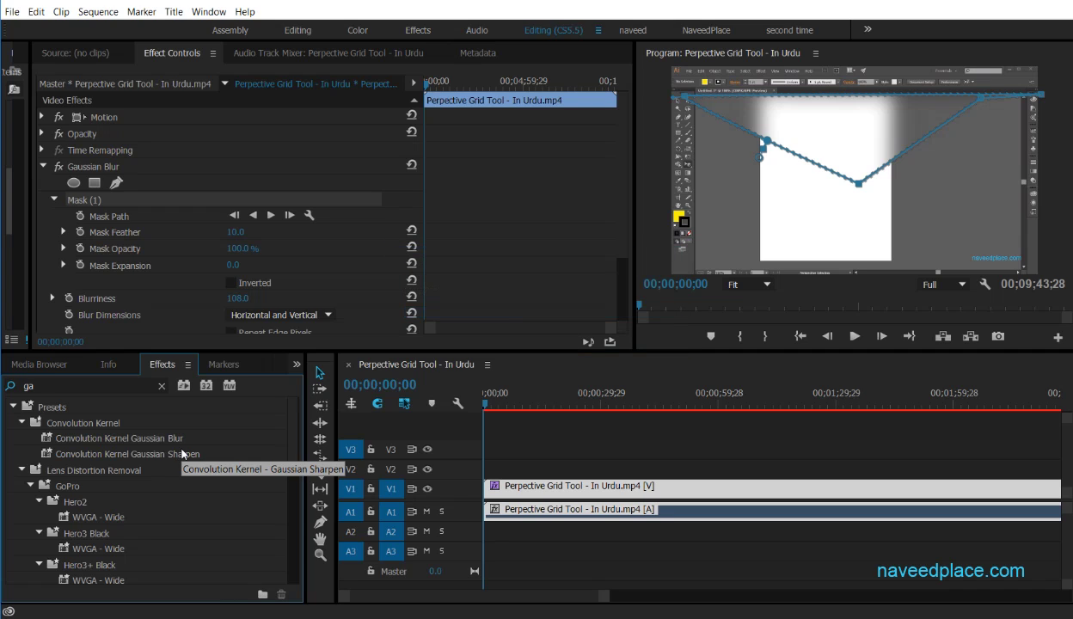